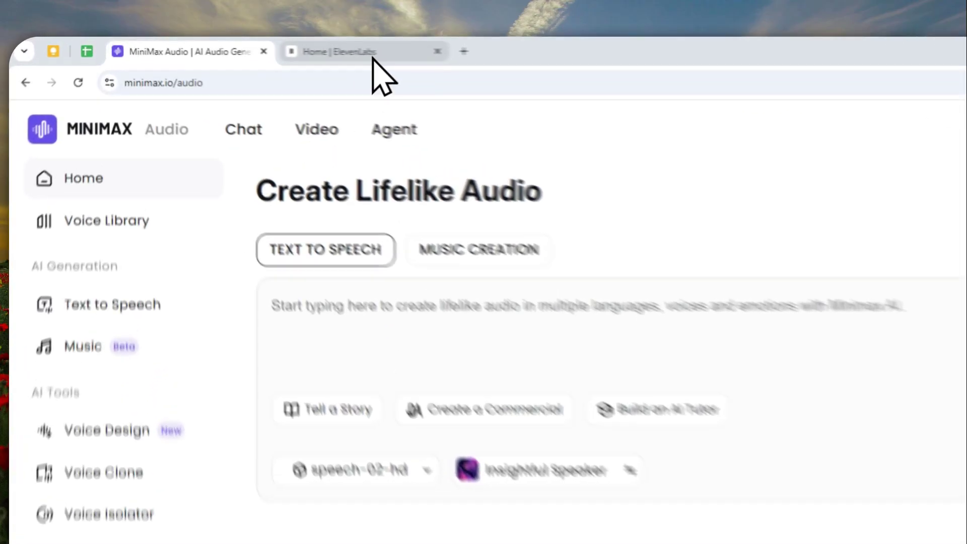
Step: Look at the ElevenLabs home page and return to MiniMax Audio
left_click(252, 45)
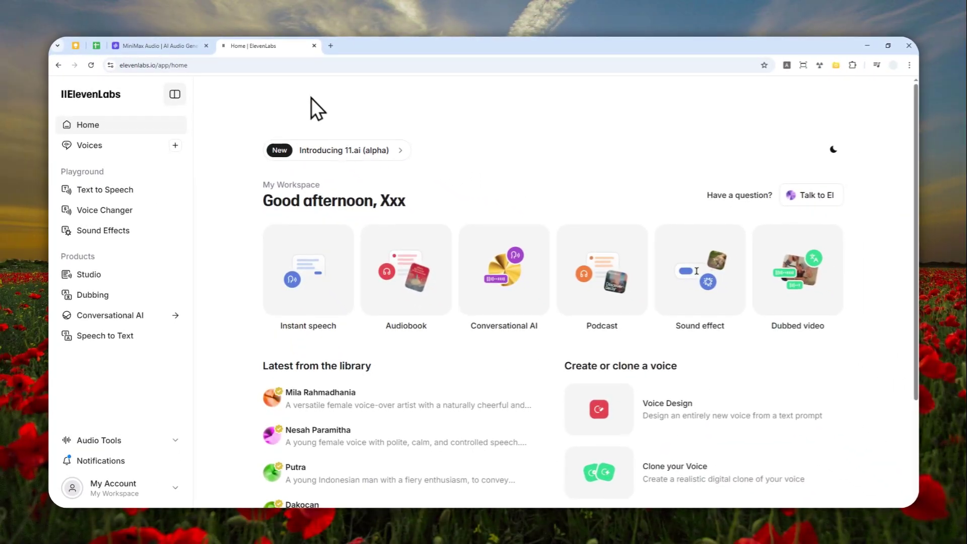
left_click(174, 43)
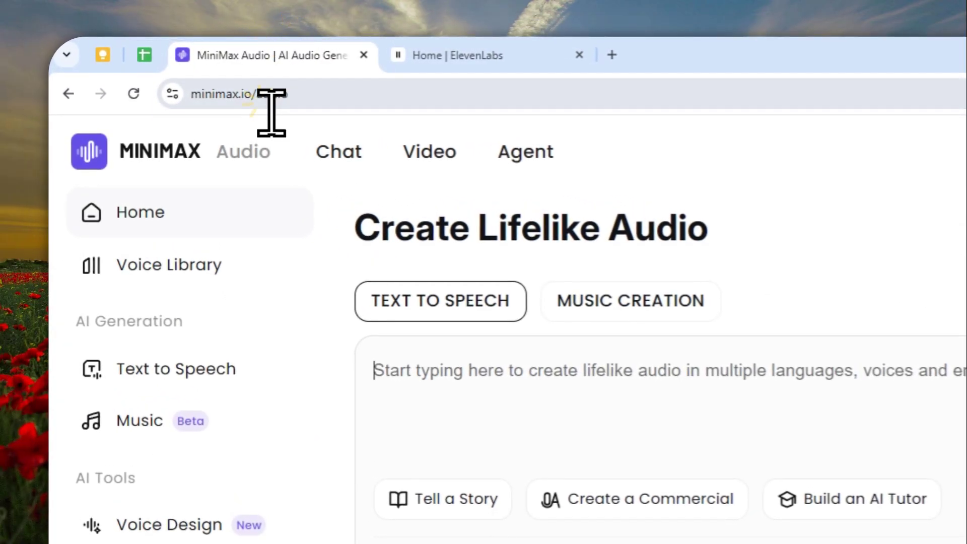
left_click(154, 66)
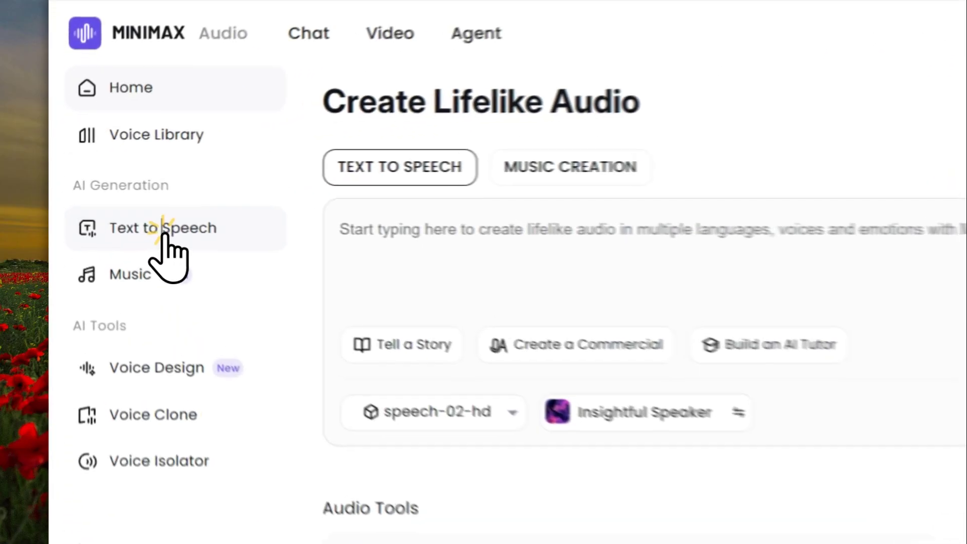
Step: Open MiniMax's Text to Speech page and paste the copied passage ending in "some stories never truly end" as the script
left_click(112, 203)
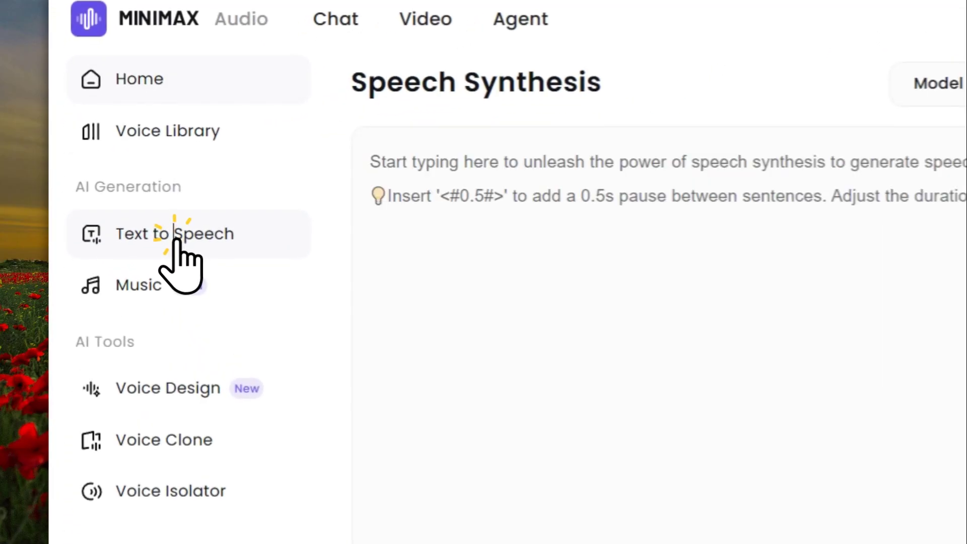
right_click(228, 184)
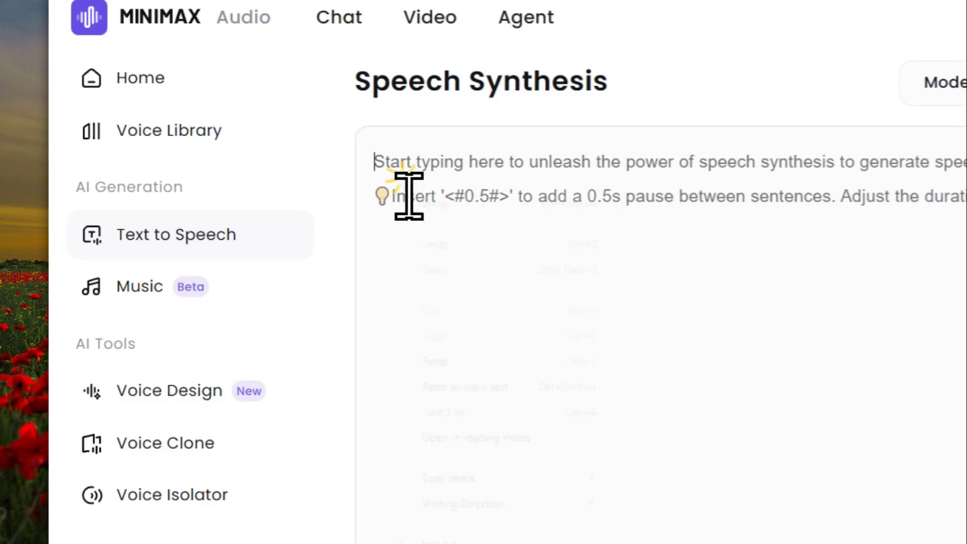
left_click(438, 361)
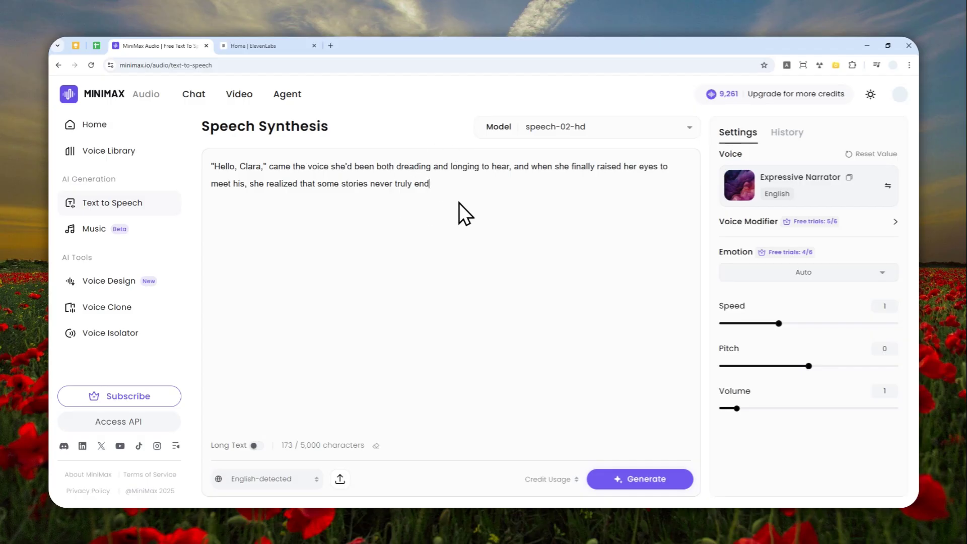
Step: Review the available speech models and choose speech-02-hd
left_click(563, 127)
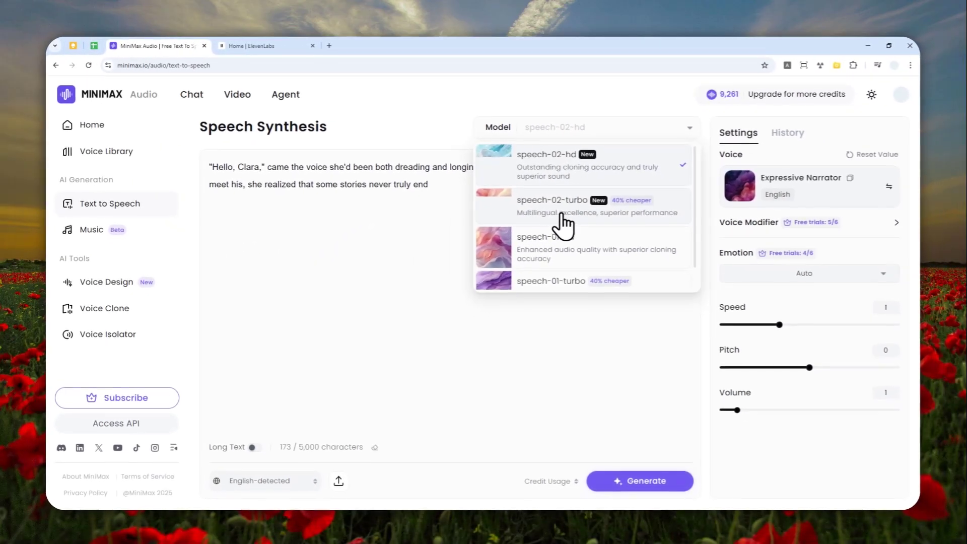
scroll(587, 247, "down", 1)
scroll(584, 250, "up", 1)
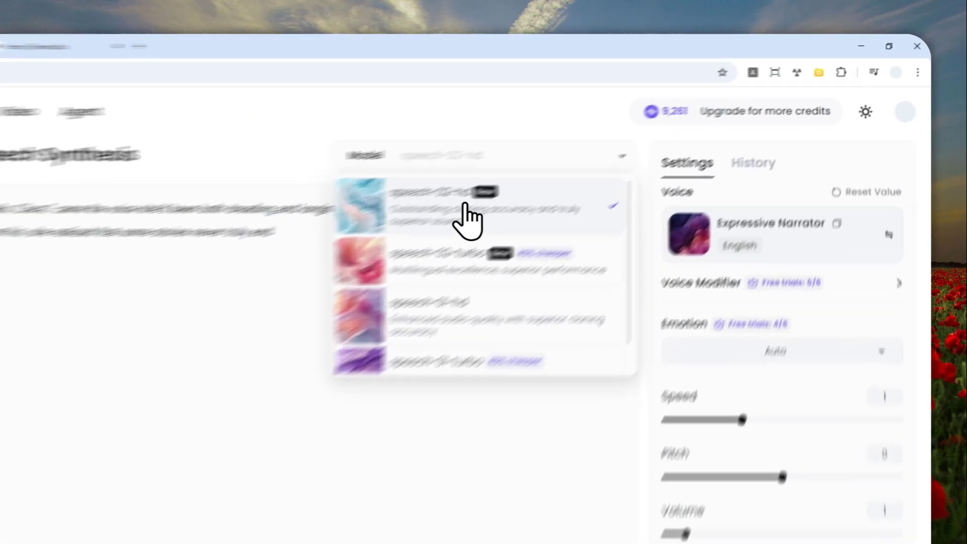
left_click(568, 164)
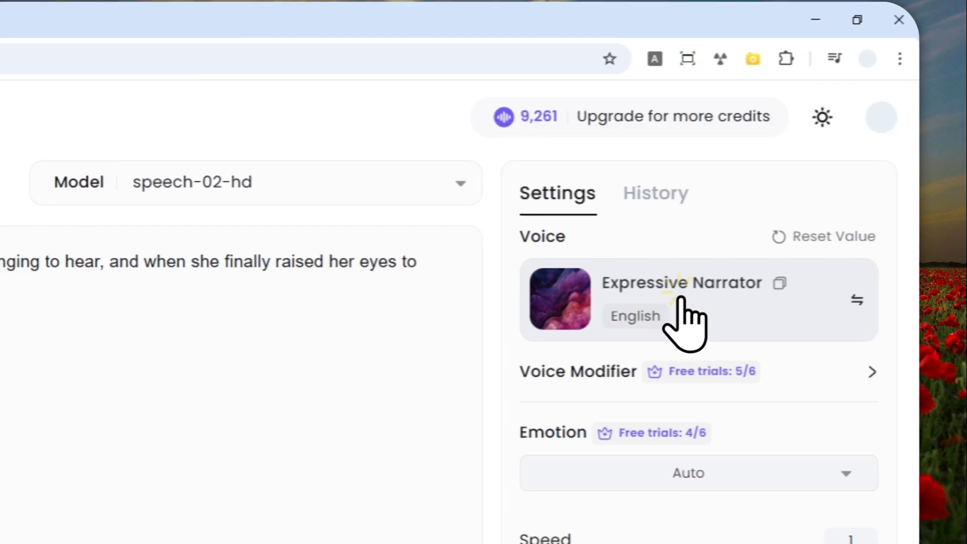
Step: Browse the voice library, preview the Expressive Narrator voice, and close the voice selection
left_click(674, 297)
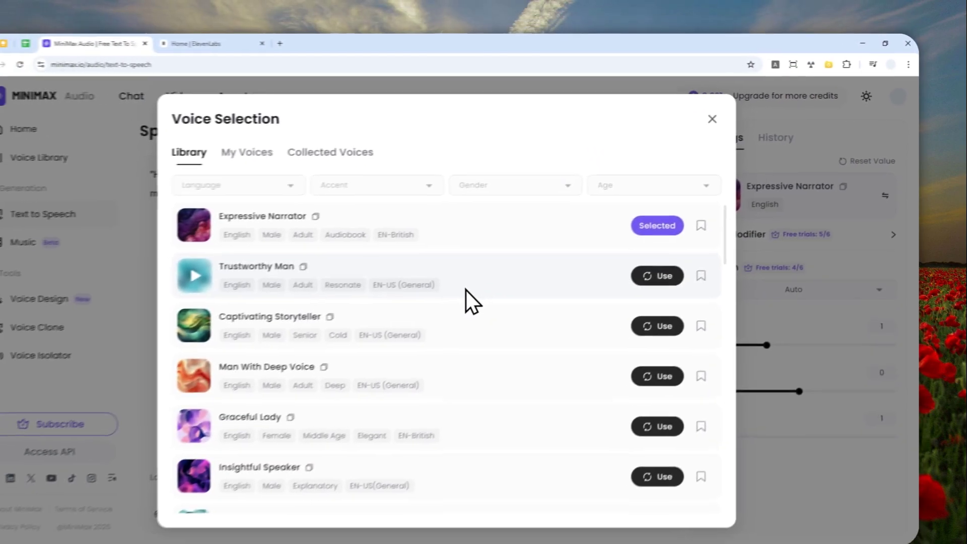
scroll(488, 285, "down", 10)
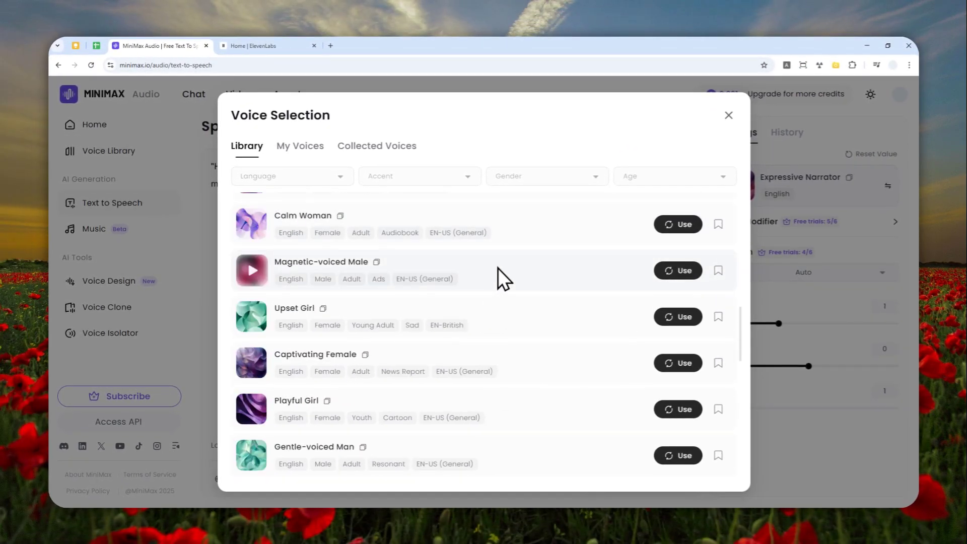
scroll(491, 282, "down", 6)
scroll(506, 285, "down", 1)
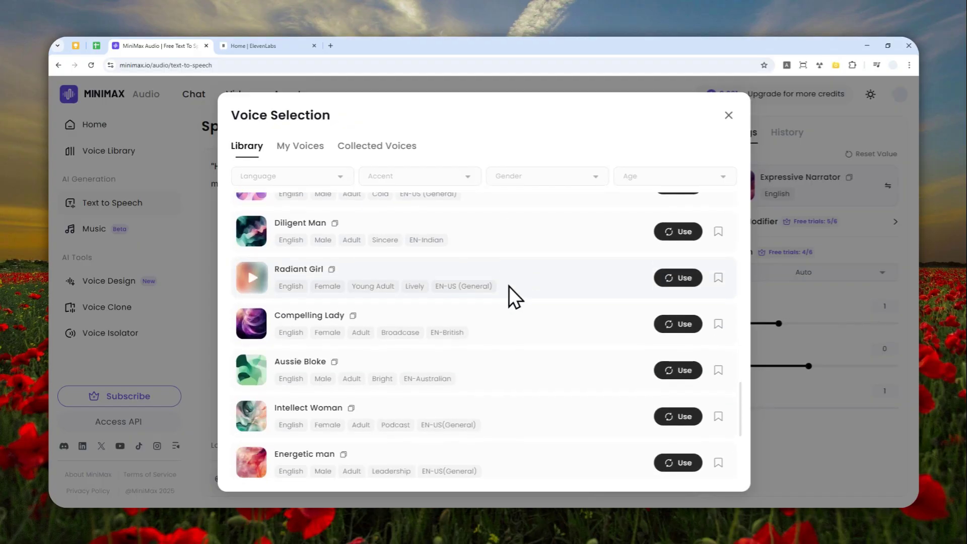
scroll(426, 328, "down", 3)
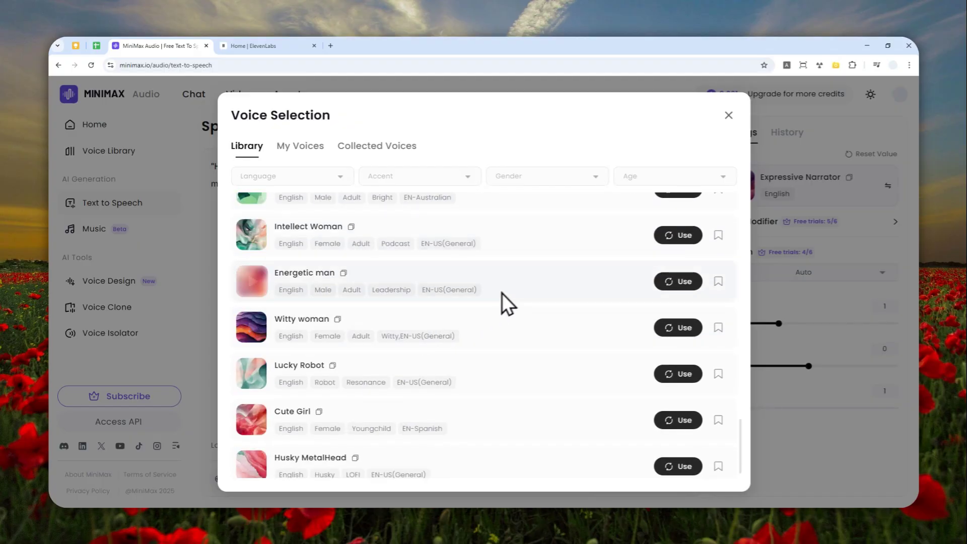
scroll(564, 286, "up", 10)
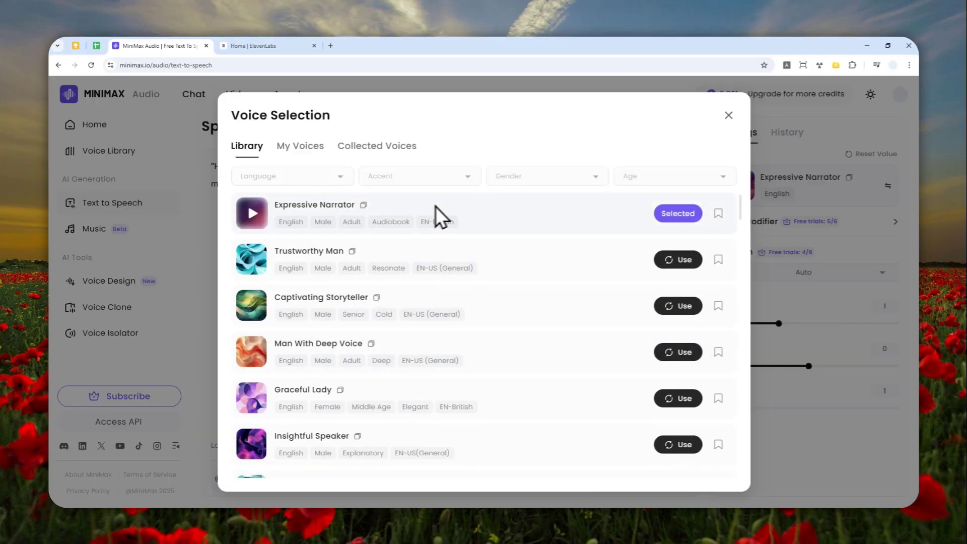
left_click(528, 216)
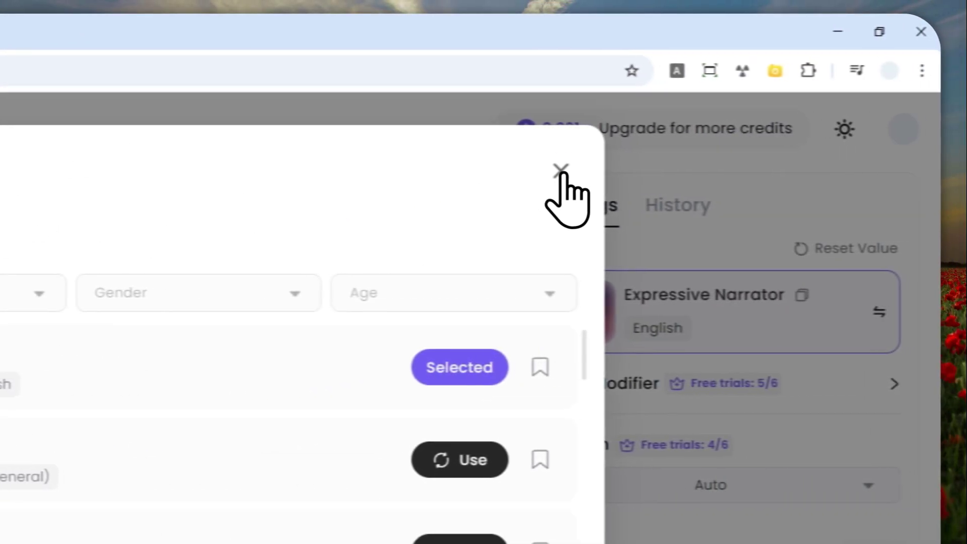
left_click(563, 168)
Step: Look over the Voice Modifier options and return to the general voice settings
mouse_move(724, 375)
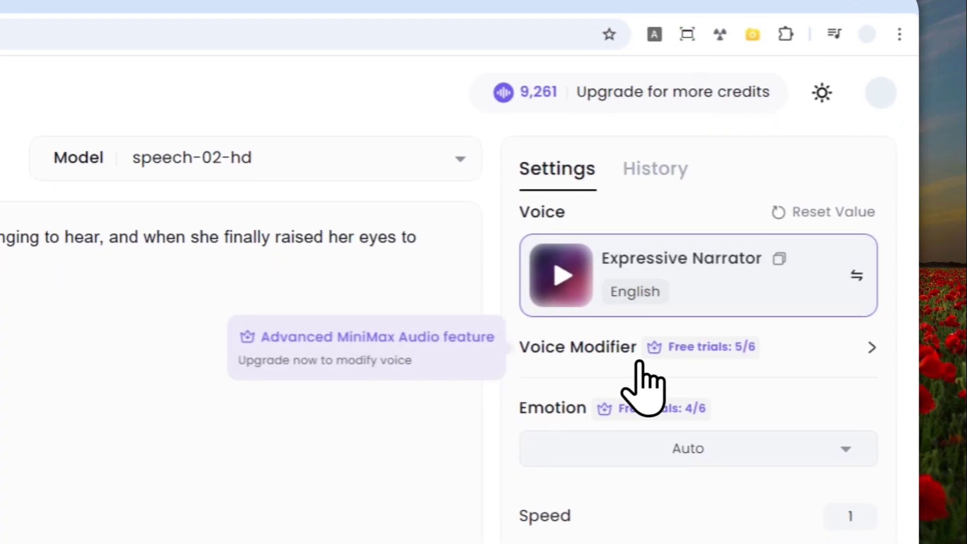
left_click(855, 342)
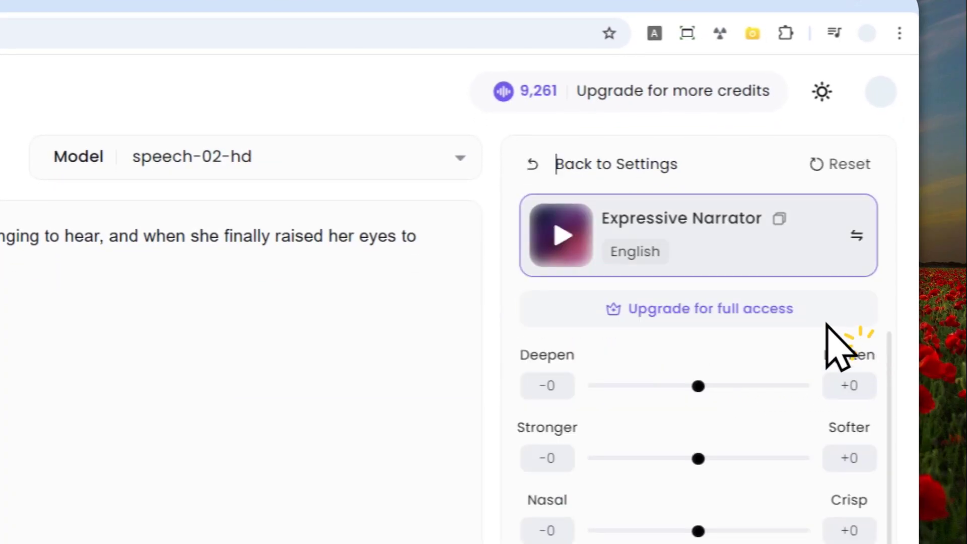
left_click(546, 160)
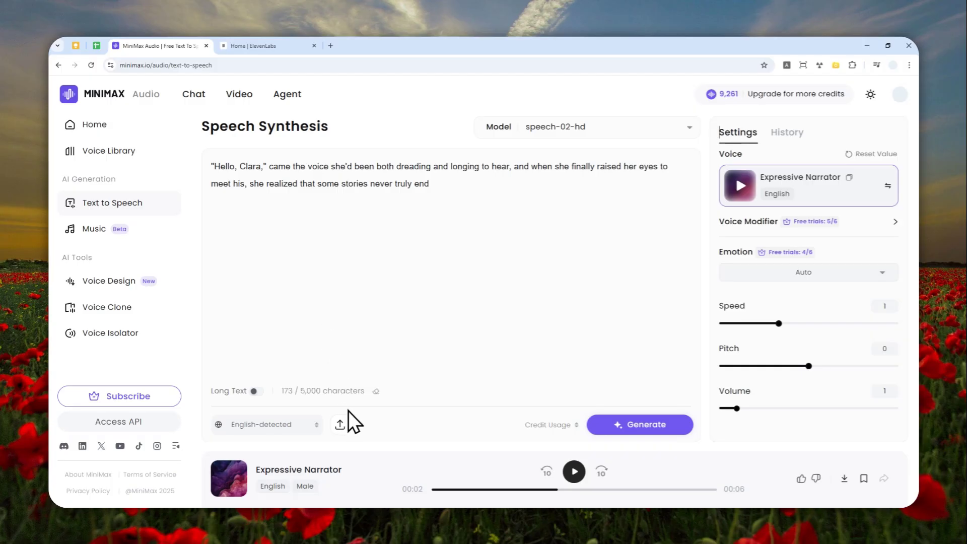
Step: Look at the document upload and URL import options, and turn on Long Text mode
left_click(339, 425)
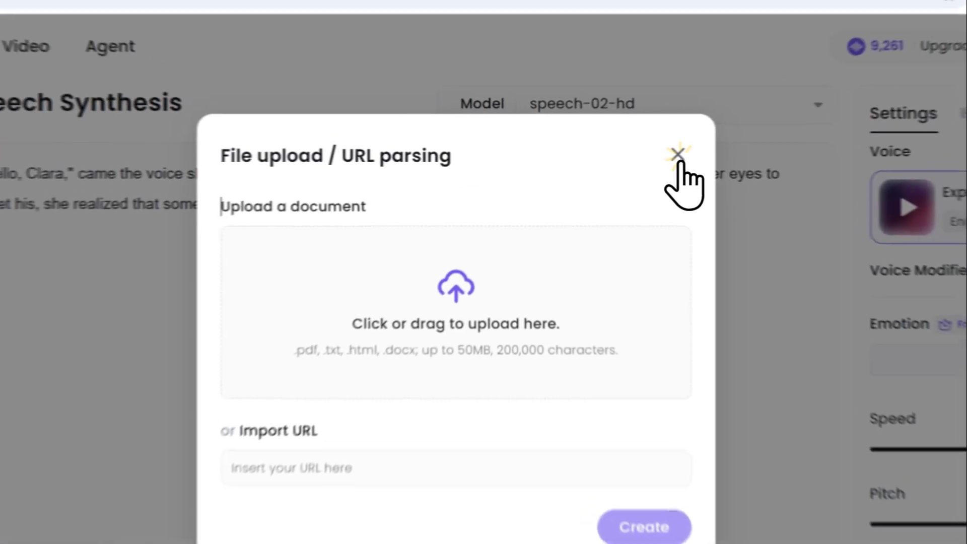
left_click(609, 156)
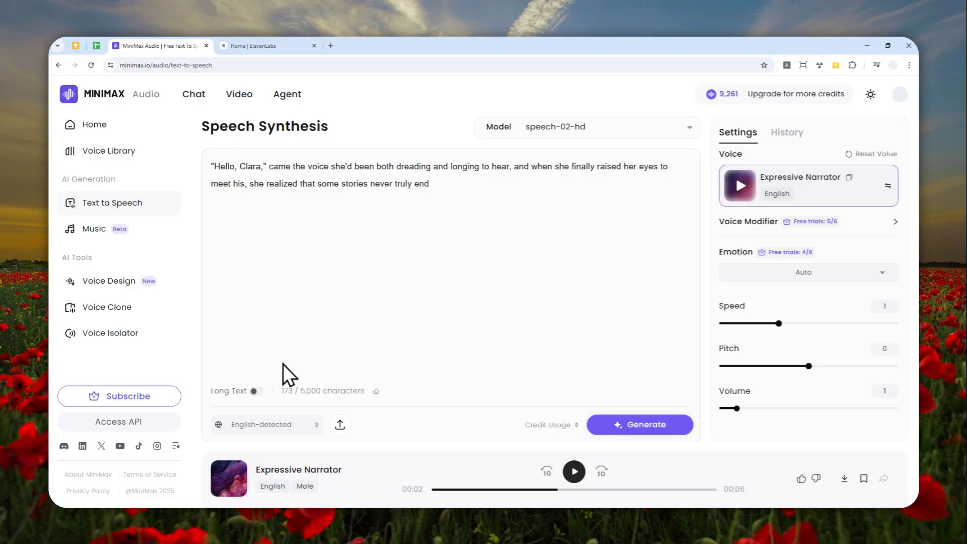
left_click(254, 391)
Step: Switch to ElevenLabs, open Text to Speech, and paste the same passage as the script
left_click(252, 46)
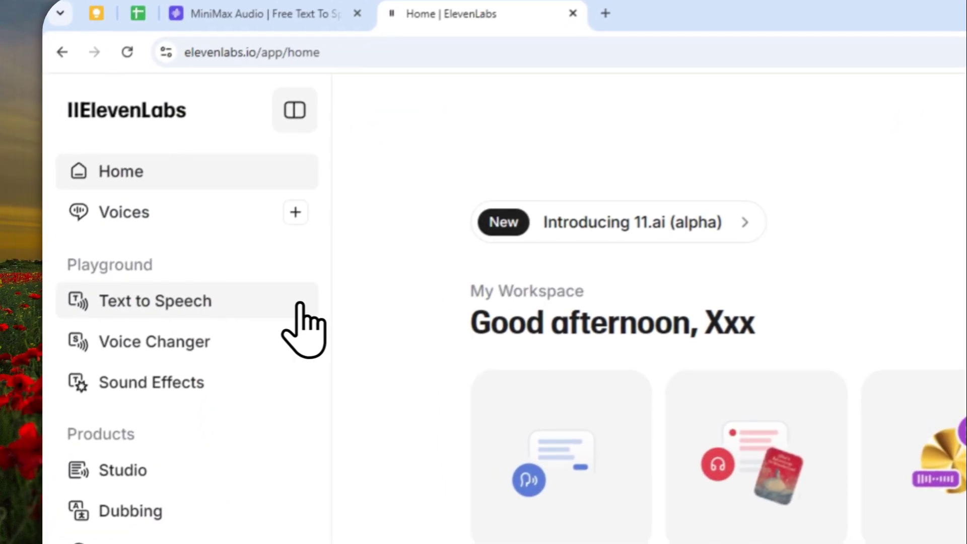
left_click(300, 303)
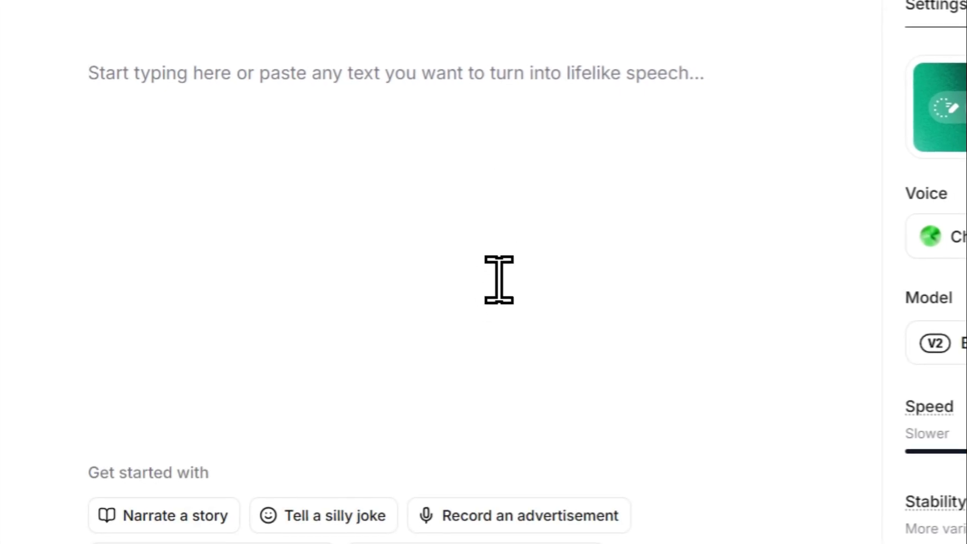
right_click(399, 206)
left_click(438, 387)
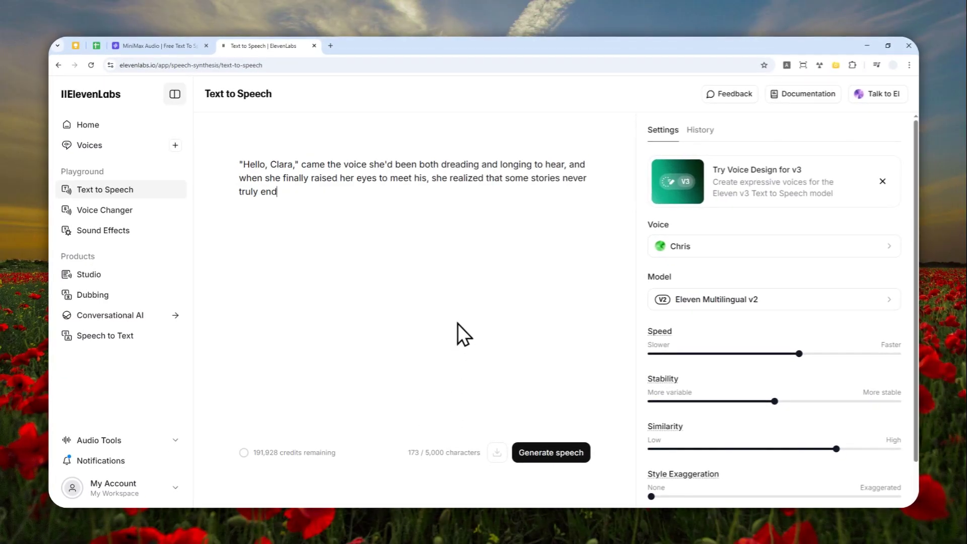
Step: Switch back to MiniMax, turn off Long Text mode, and generate the speech with the Expressive Narrator voice
left_click(194, 46)
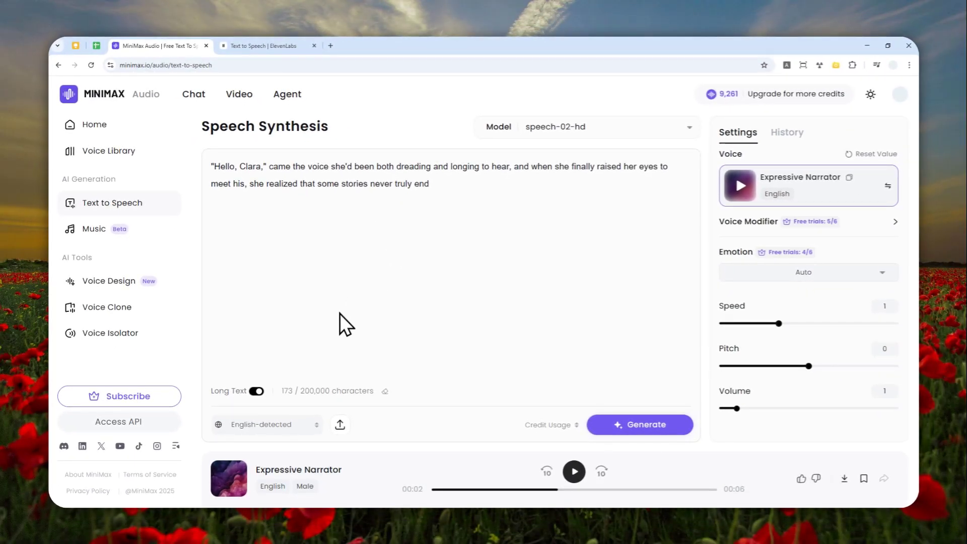
mouse_move(253, 392)
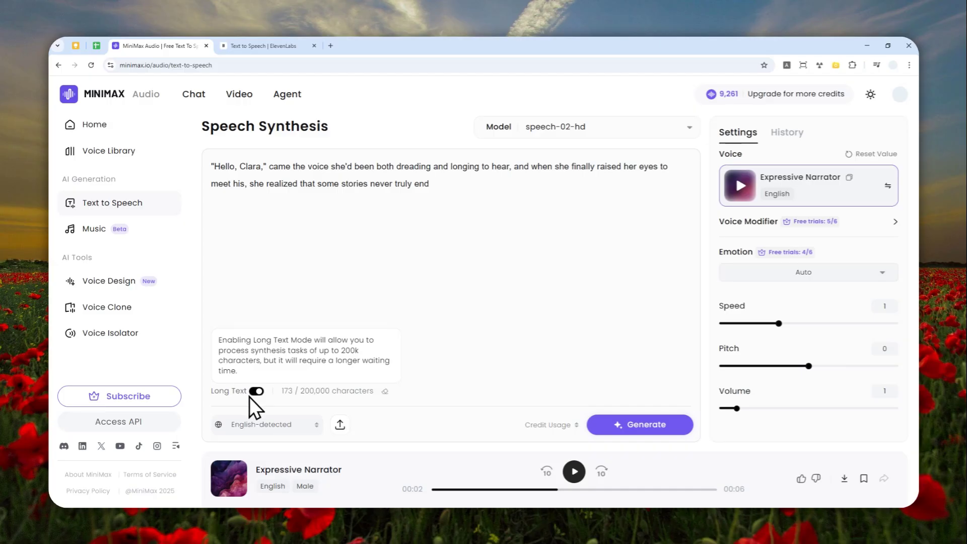
left_click(257, 390)
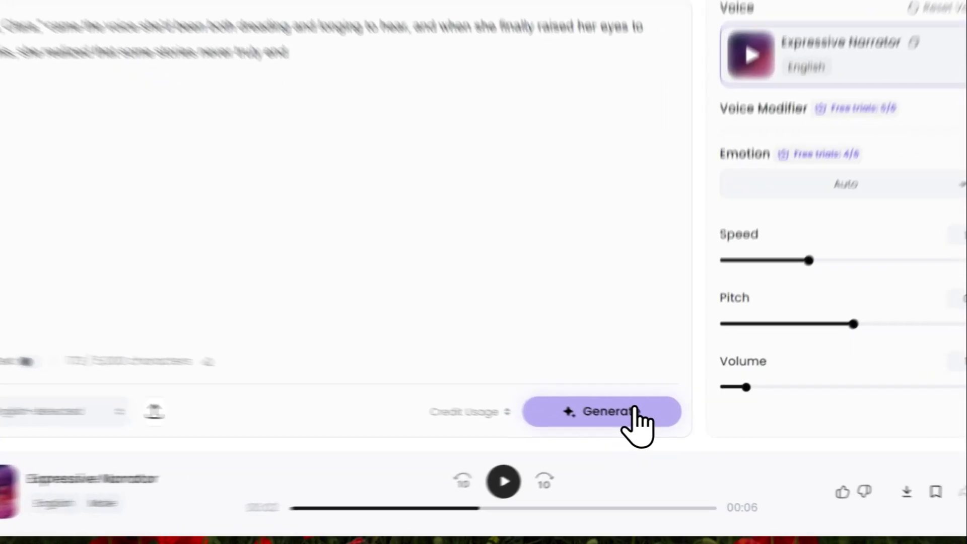
left_click(662, 426)
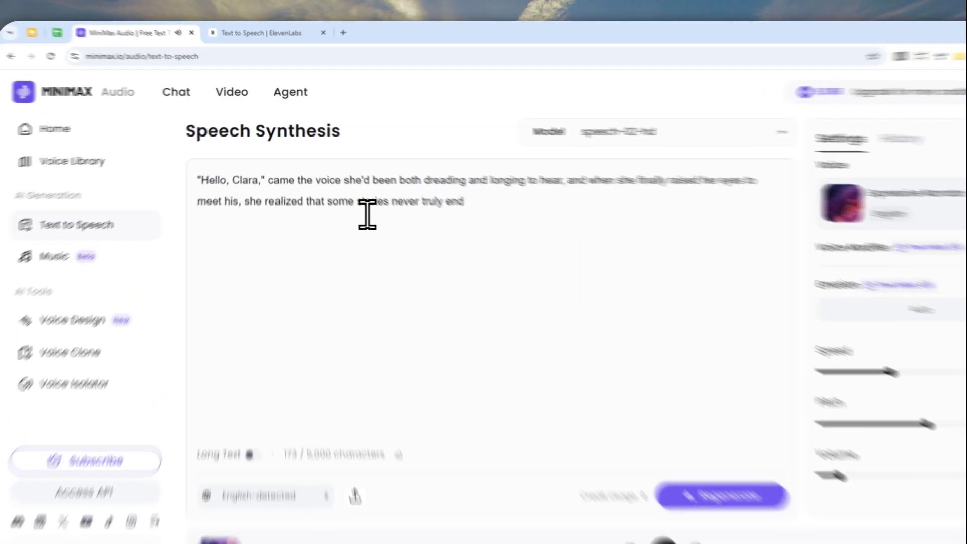
Step: In the Voice Modifier, set Lighten to +15 for the Expressive Narrator voice
left_click(456, 196)
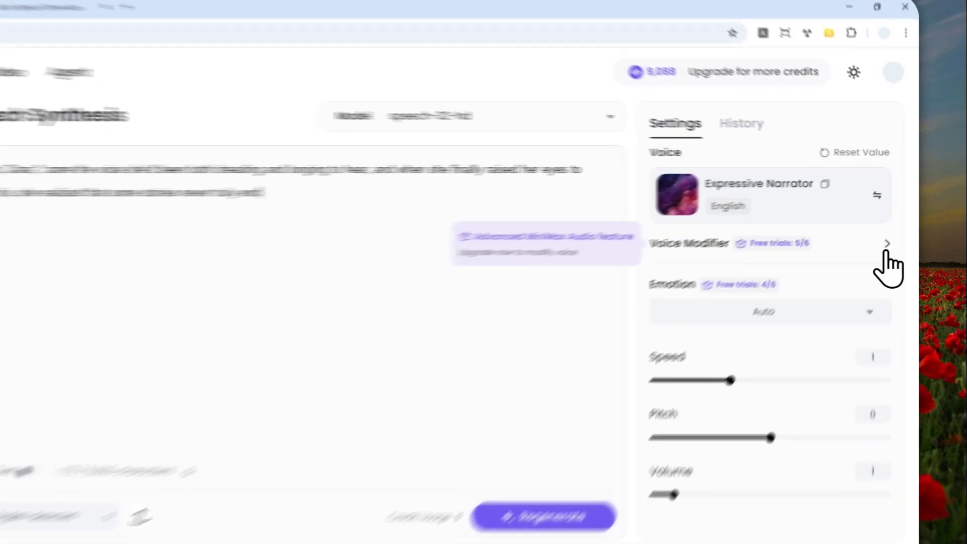
left_click(896, 229)
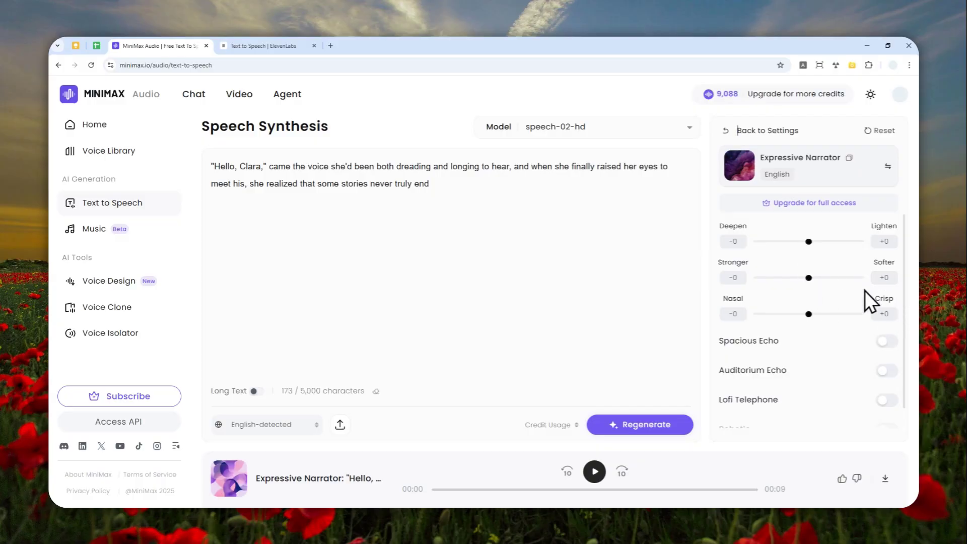
scroll(820, 317, "down", 1)
scroll(810, 307, "up", 1)
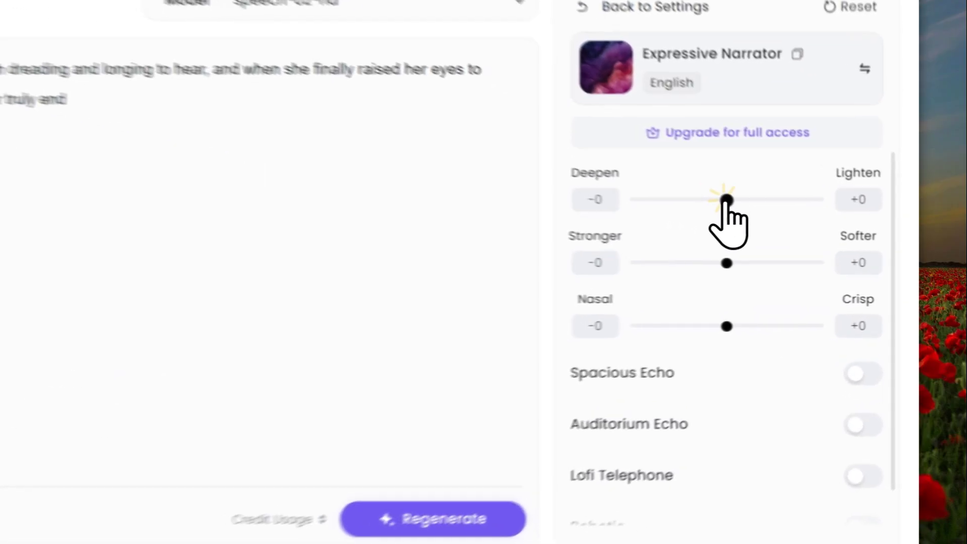
left_click_drag(808, 242, 813, 234)
left_click_drag(708, 172, 712, 173)
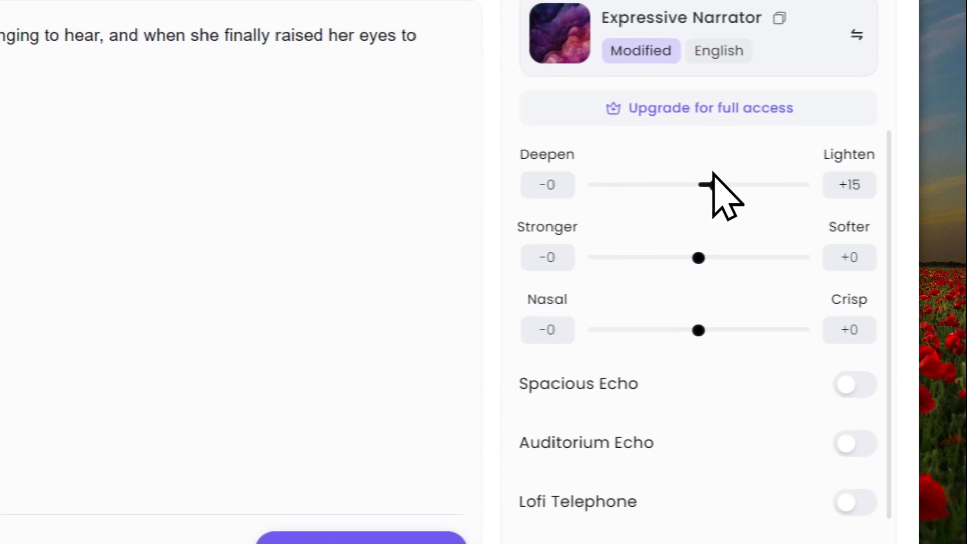
Step: Enable the Robotic effect and regenerate the speech
scroll(727, 259, "down", 2)
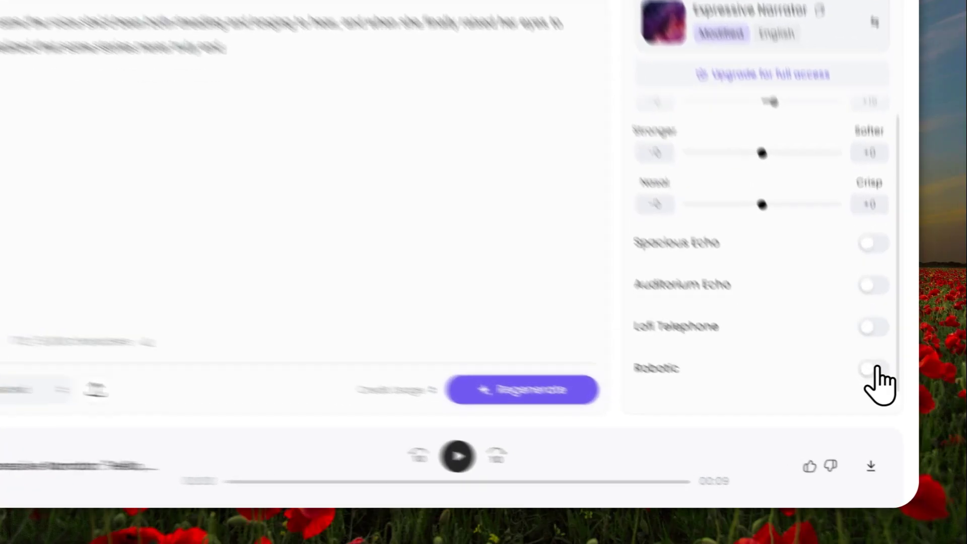
left_click(873, 368)
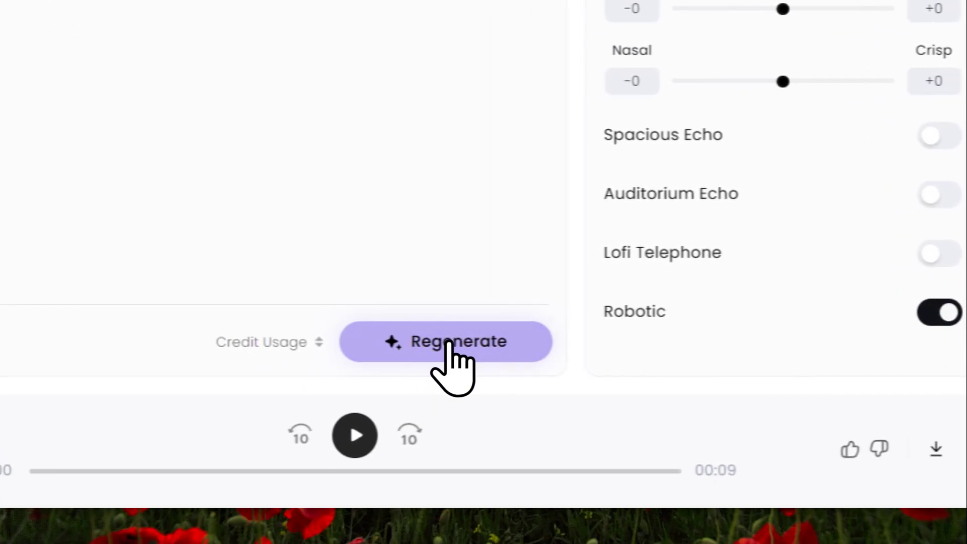
left_click(523, 389)
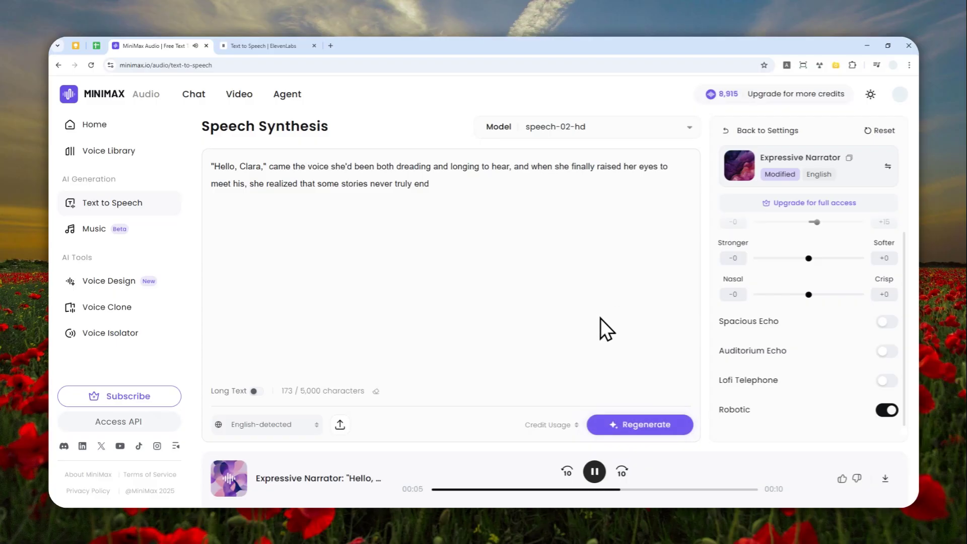
key("XF86AudioLowerVolume")
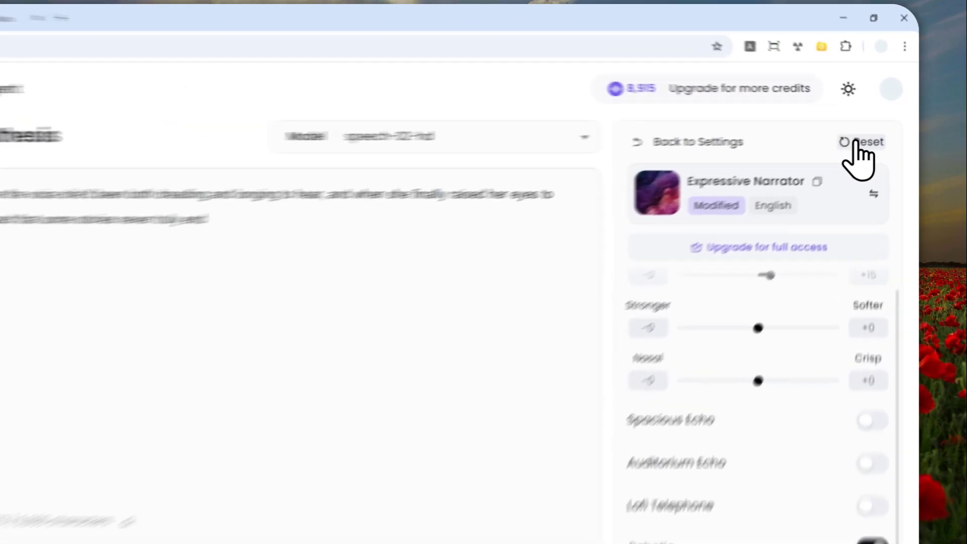
Step: Reset the Voice Modifier effects of the Expressive Narrator voice to default and return to the voice settings
left_click(877, 131)
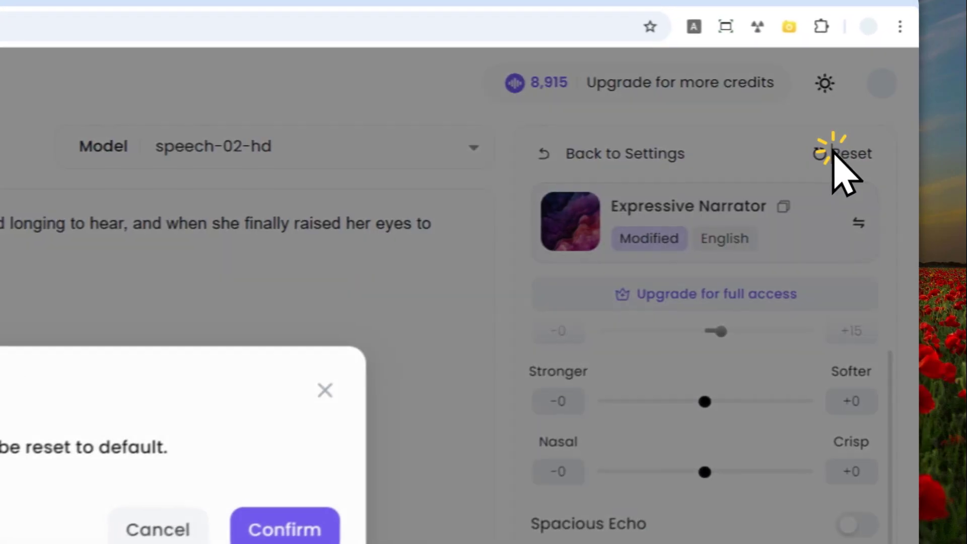
left_click(604, 324)
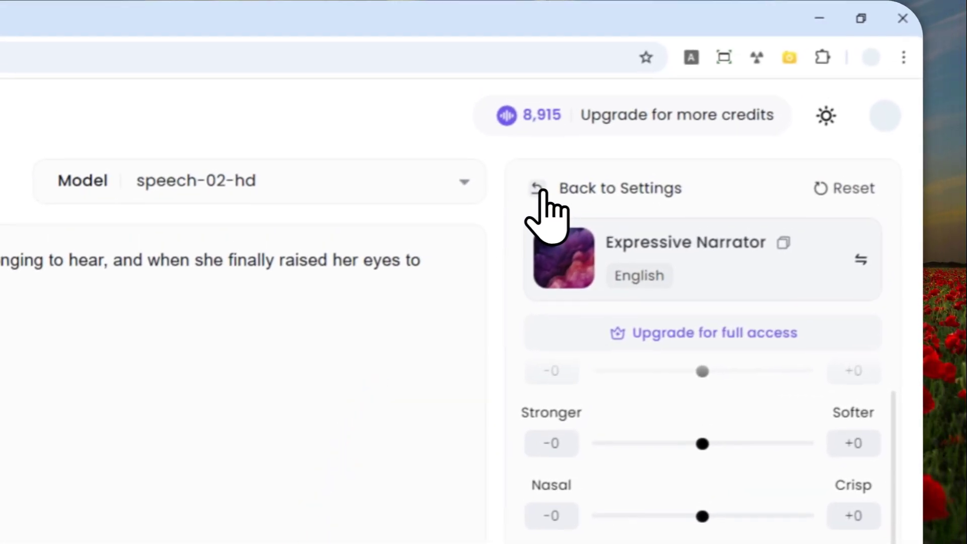
left_click(605, 15)
mouse_move(705, 380)
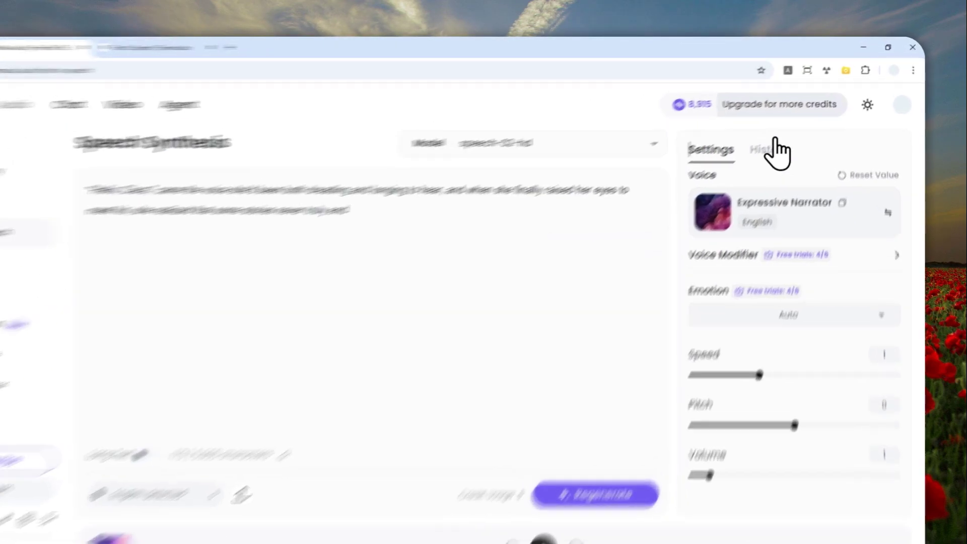
Step: Examine the MiniMax Audio subscription plans with their prices and features, and return to Speech Synthesis
left_click(767, 106)
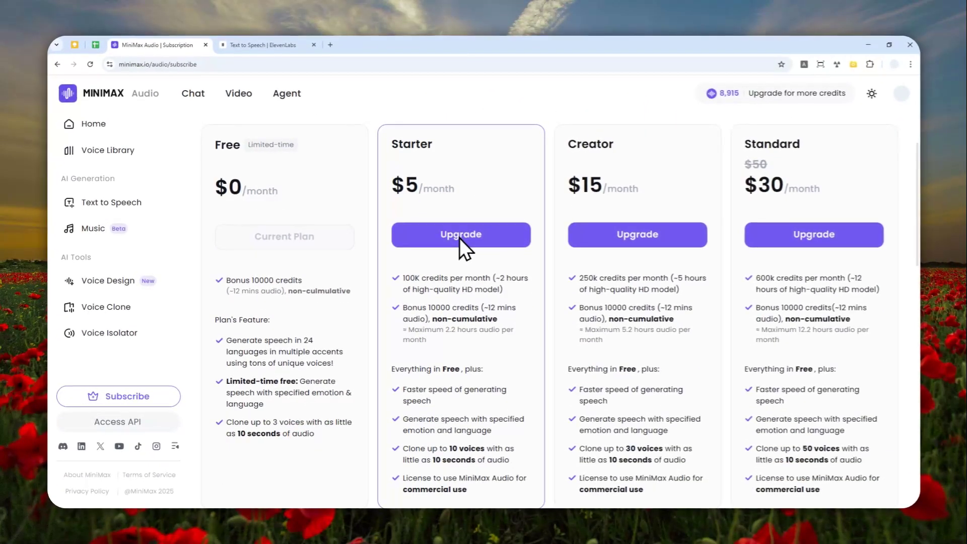
left_click(461, 323)
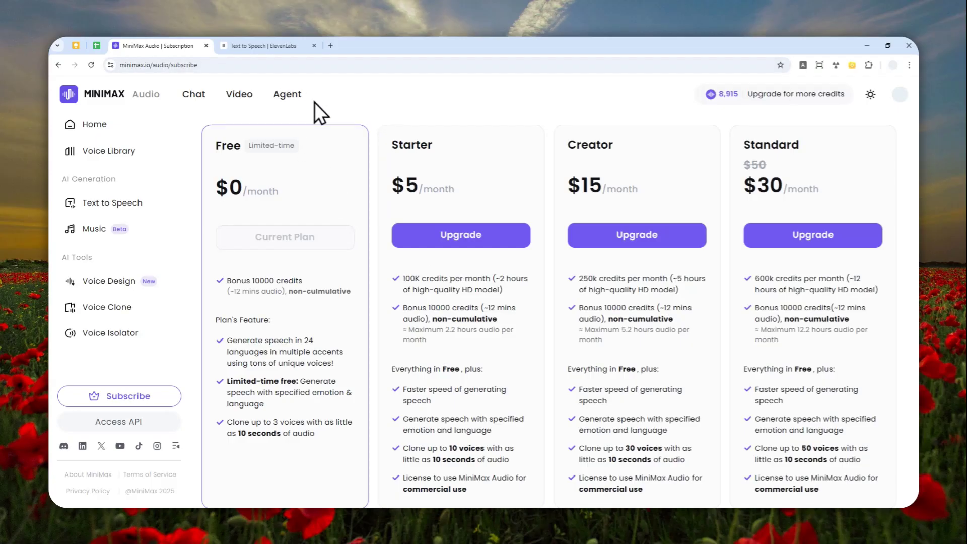
left_click(59, 66)
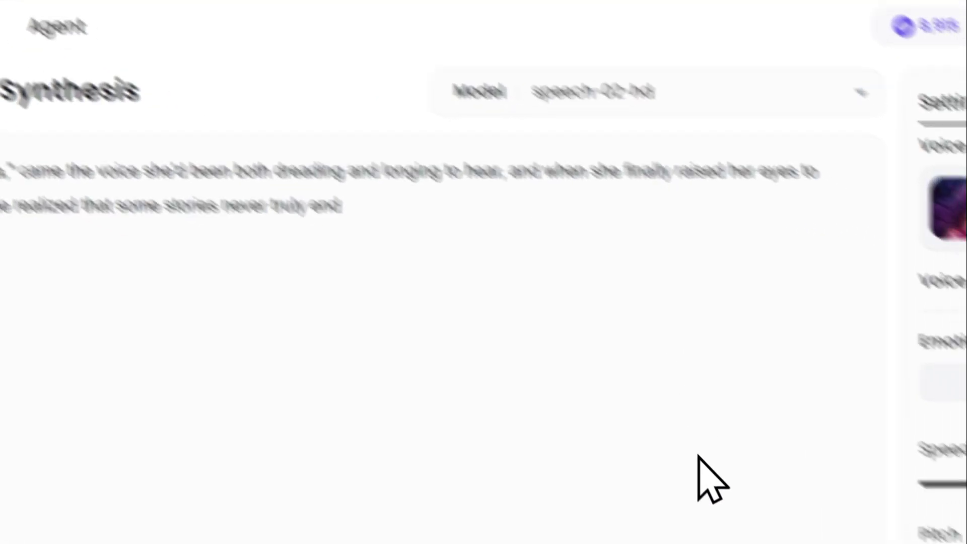
Step: Look through the available emotions and set the Expressive Narrator's emotion to Happy
left_click(436, 495)
left_click(436, 496)
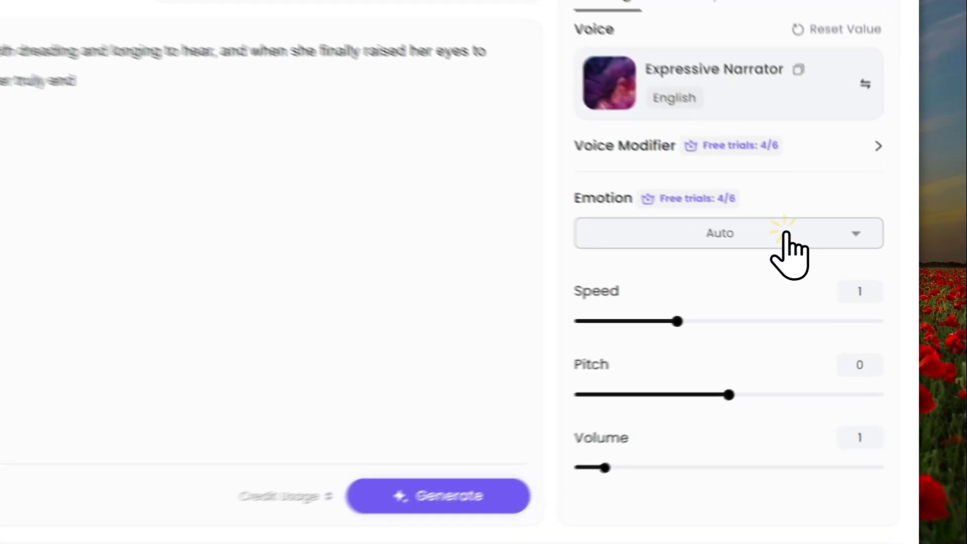
left_click(840, 273)
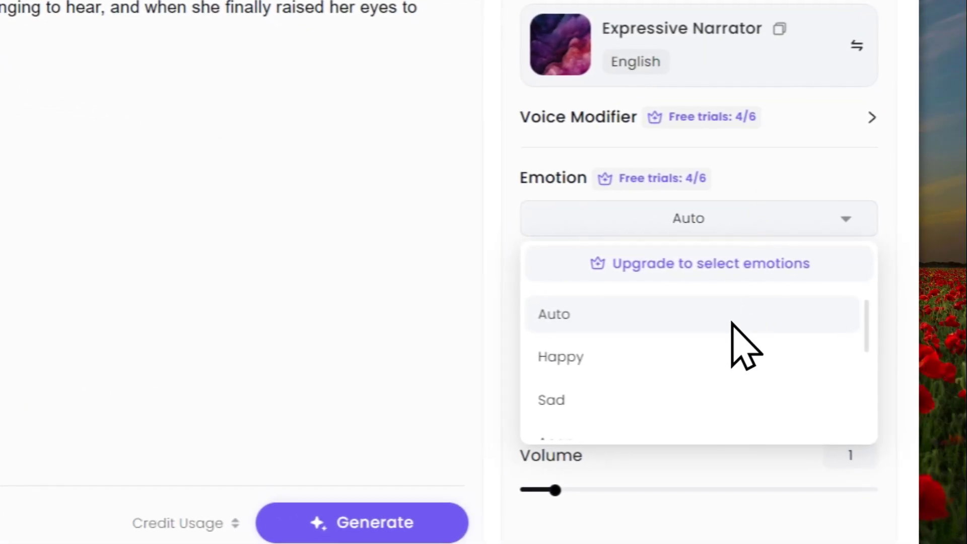
scroll(697, 342, "down", 5)
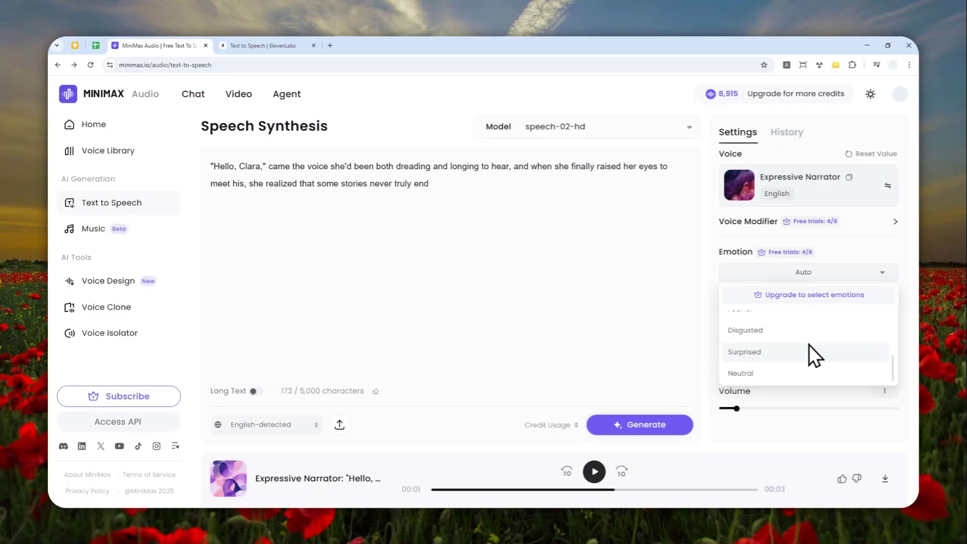
scroll(809, 342, "up", 5)
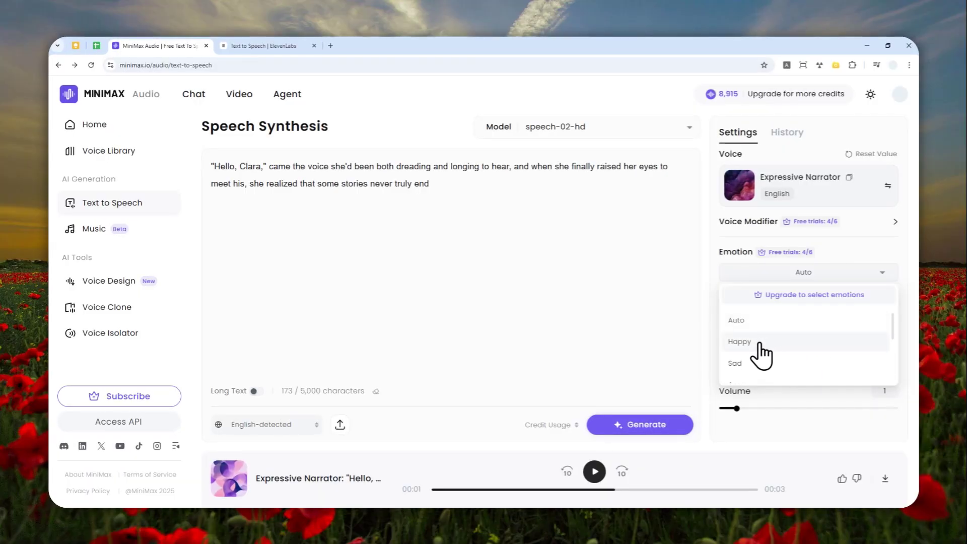
left_click(763, 342)
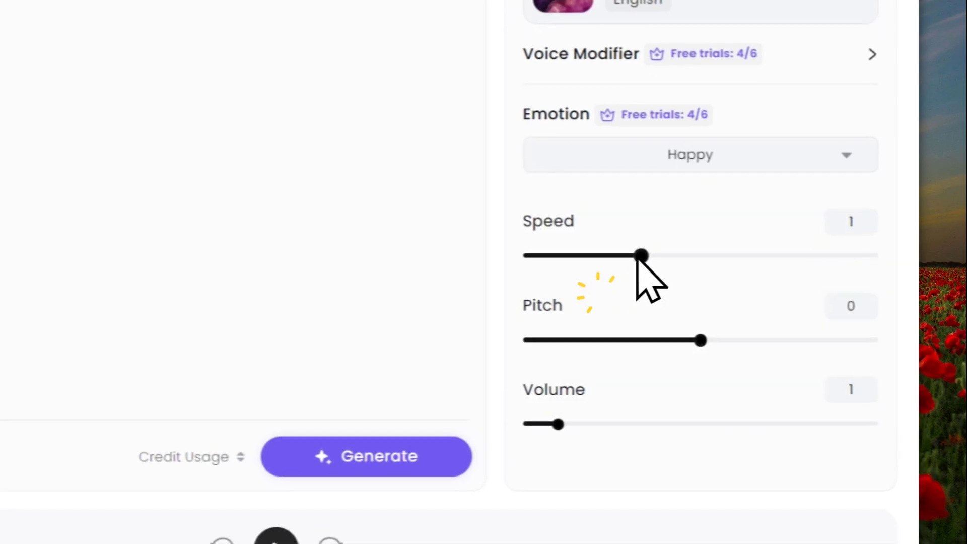
Step: Set the Expressive Narrator's emotion to Angry and generate the speech
left_click(666, 154)
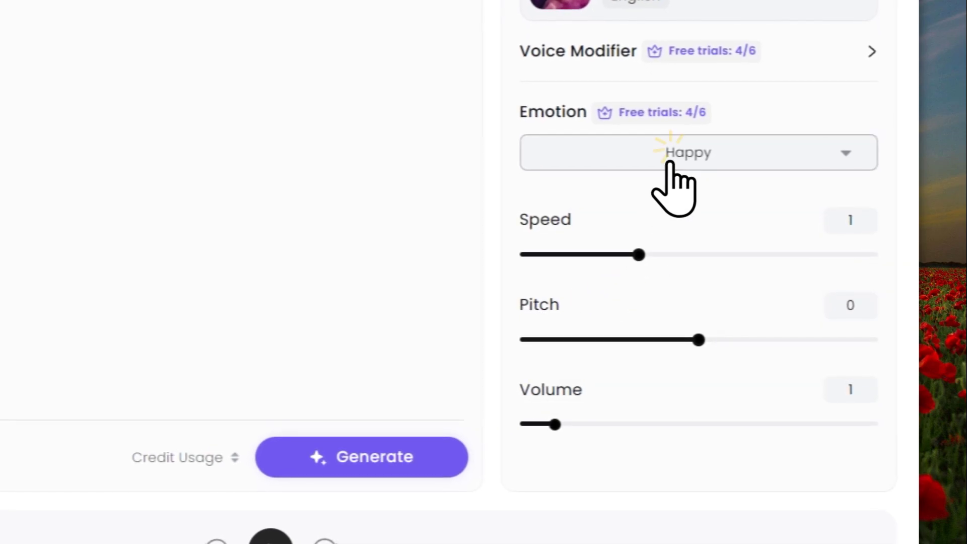
scroll(625, 282, "down", 2)
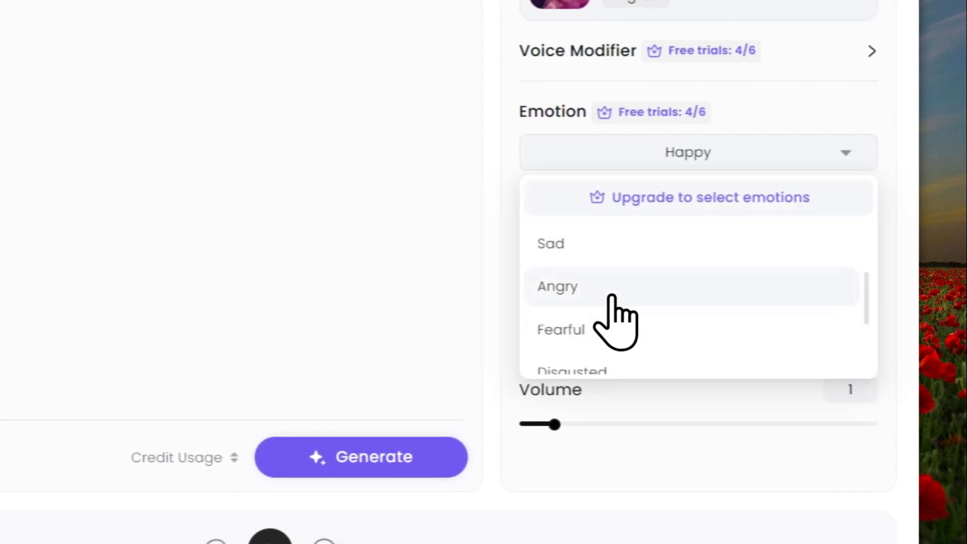
left_click(610, 286)
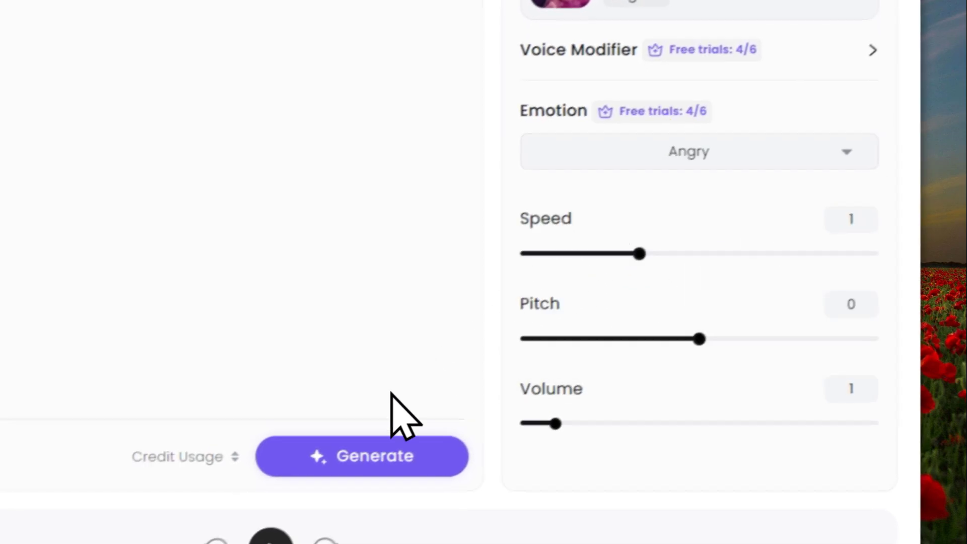
left_click(352, 456)
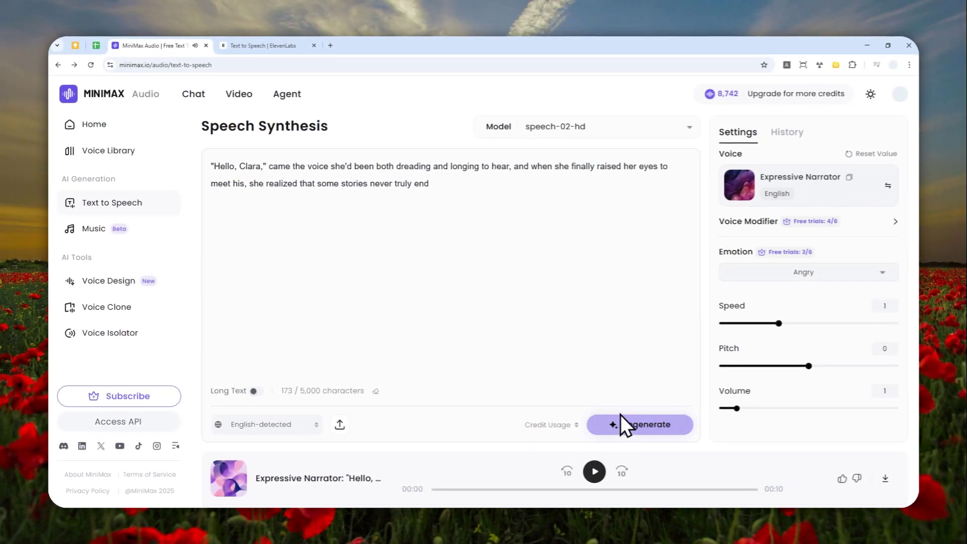
Step: Set the Expressive Narrator's emotion back to Auto
left_click(848, 272)
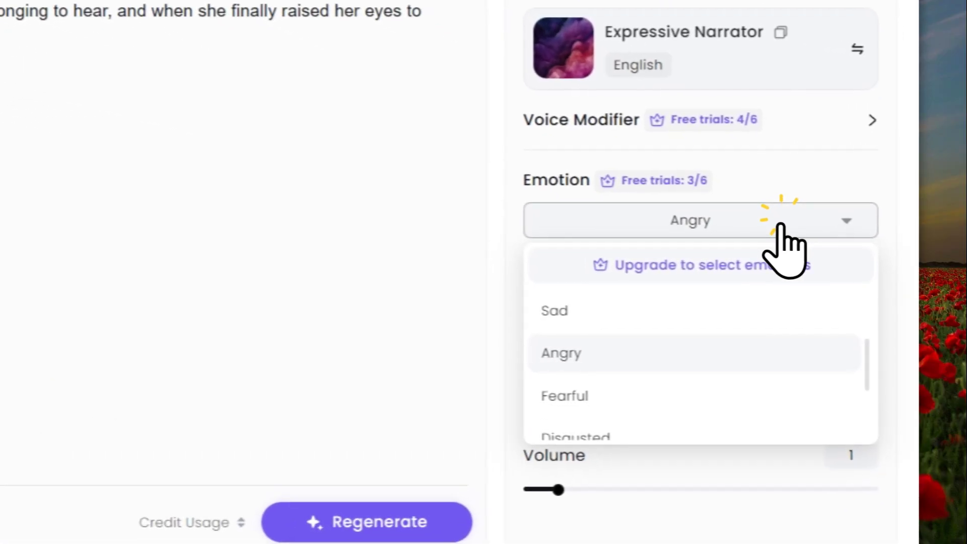
scroll(700, 327, "up", 3)
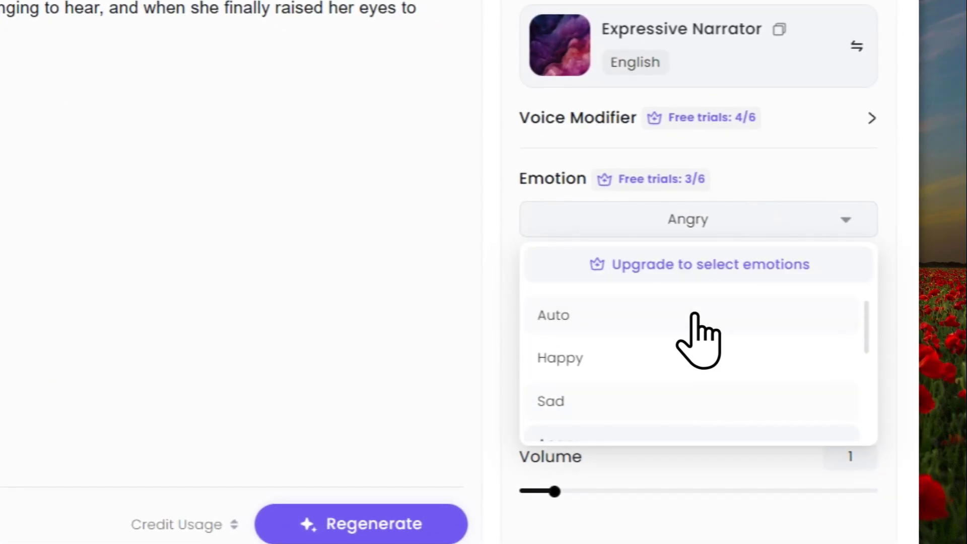
left_click(663, 315)
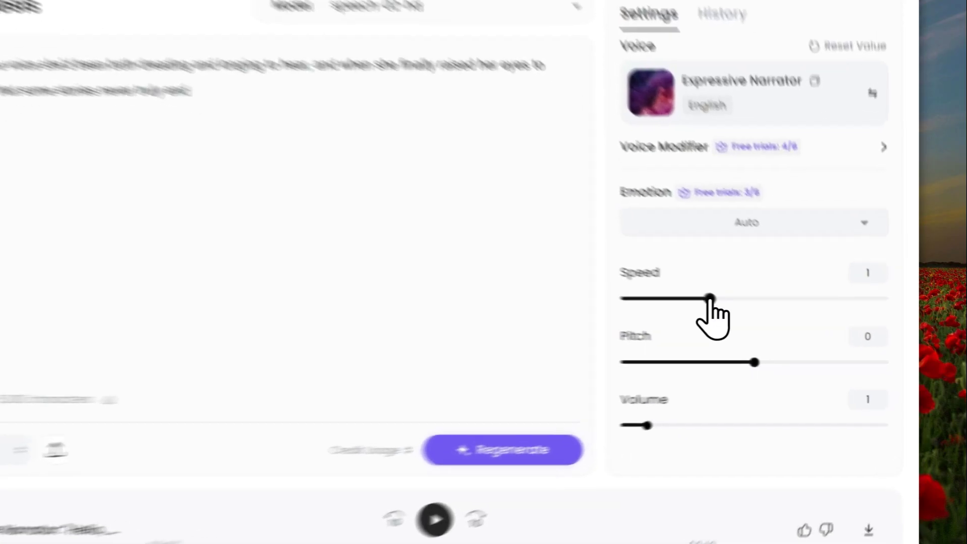
Step: Set Speed to 1.22, Pitch to 2 and Volume to 1.43, and regenerate the speech
left_click_drag(779, 324, 804, 324)
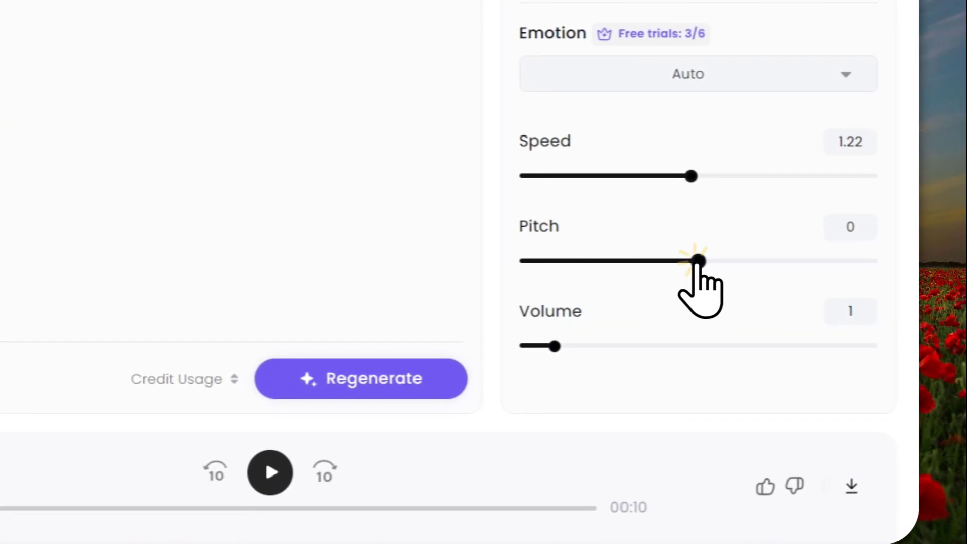
left_click_drag(697, 263, 725, 266)
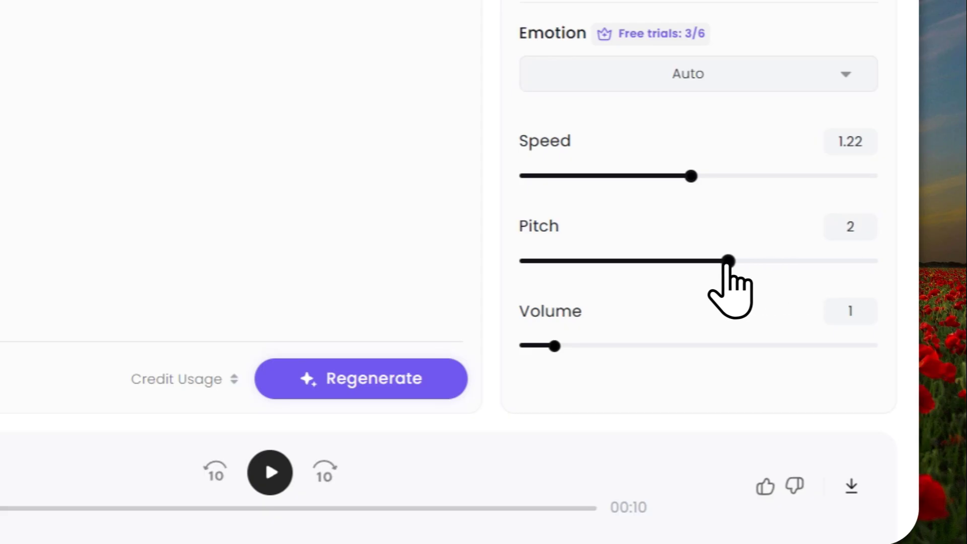
left_click(570, 346)
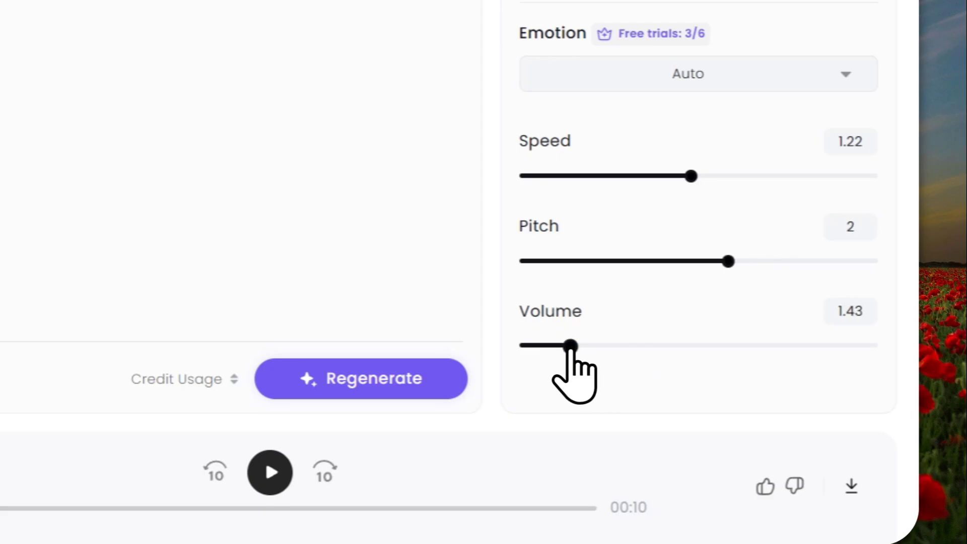
left_click(342, 378)
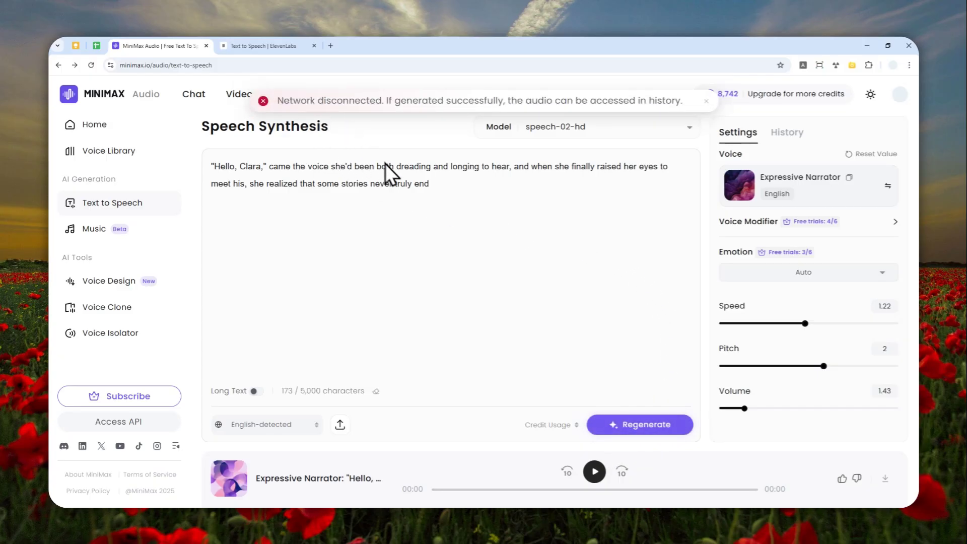
left_click(639, 424)
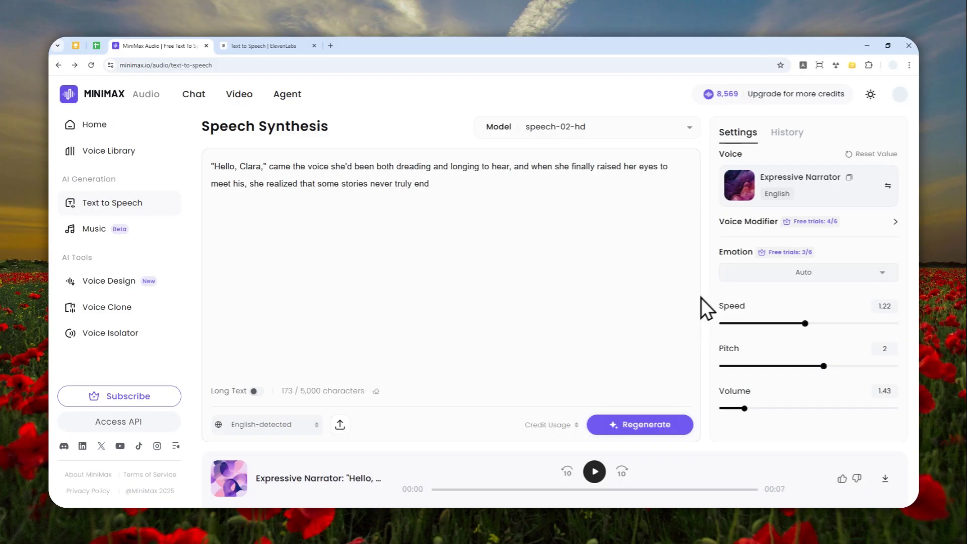
Step: Reset the voice's speed, pitch and volume to their defaults and regenerate the speech
left_click(850, 154)
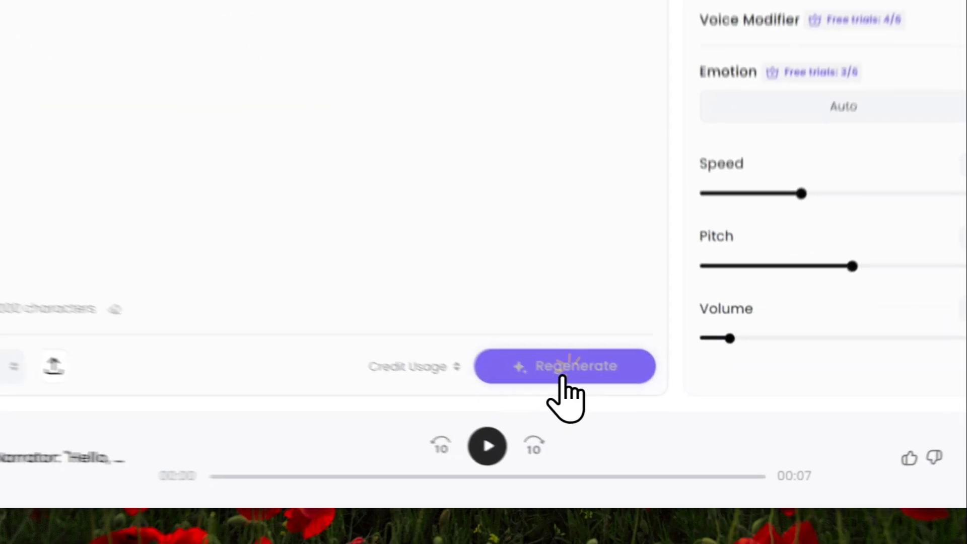
left_click(643, 426)
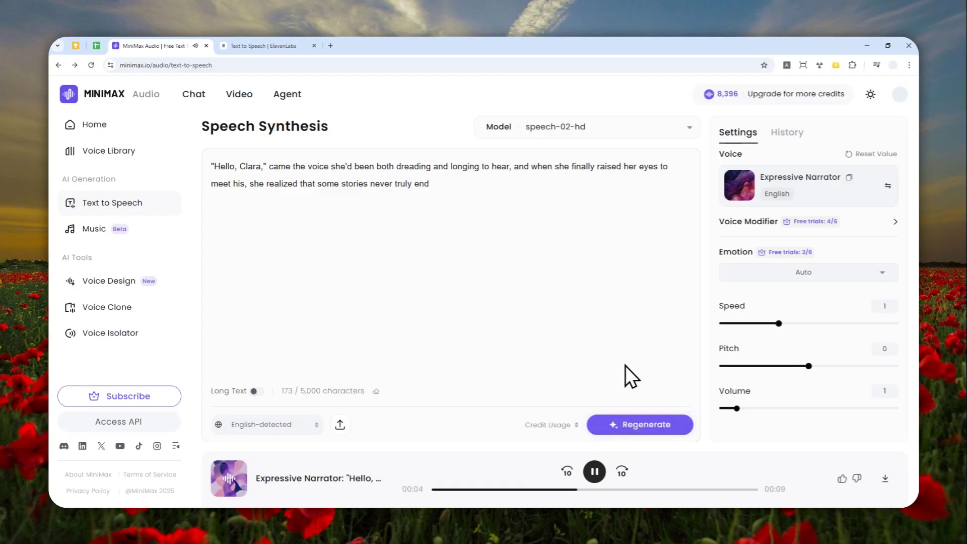
left_click(457, 188)
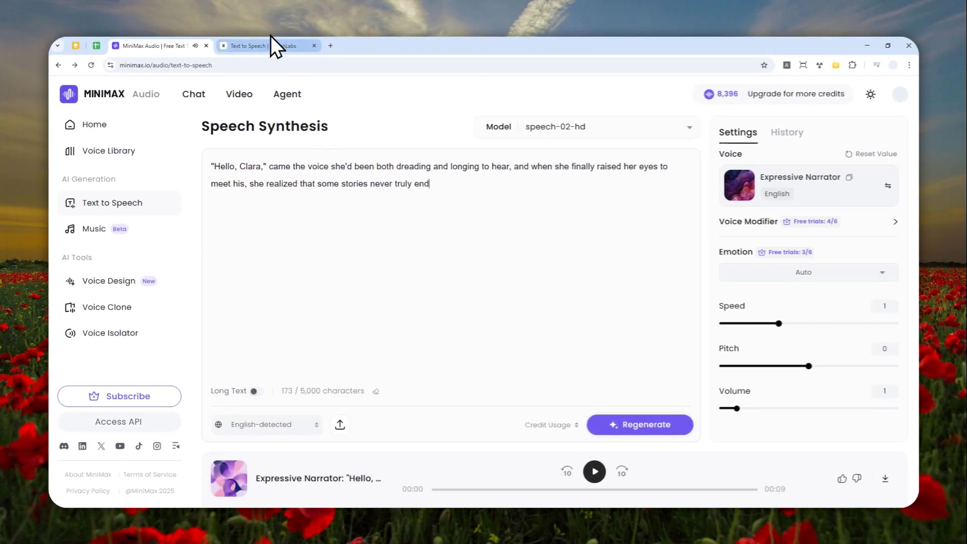
Step: Switch to ElevenLabs, preview the Austin - Good ol' Texas boy voice, and briefly check back with the MiniMax Speech Synthesis page
left_click(271, 46)
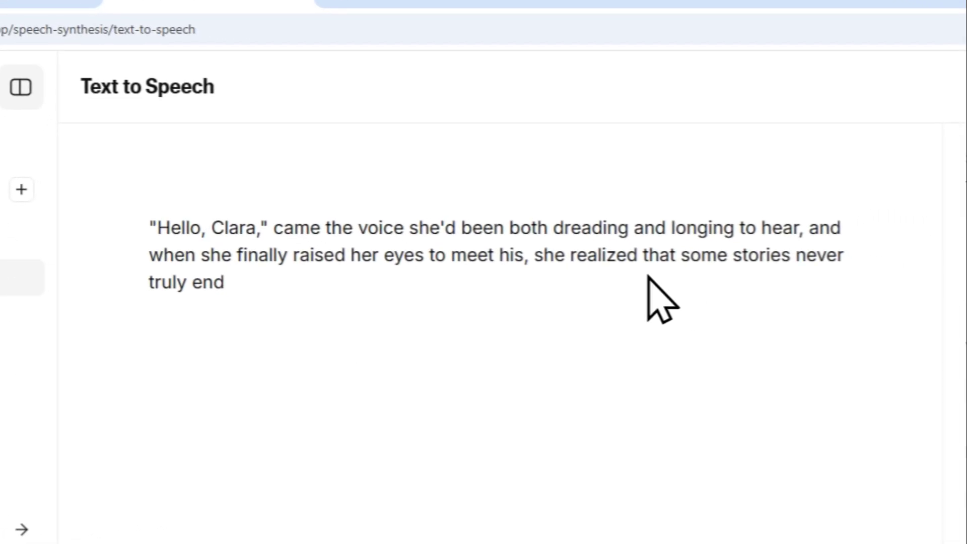
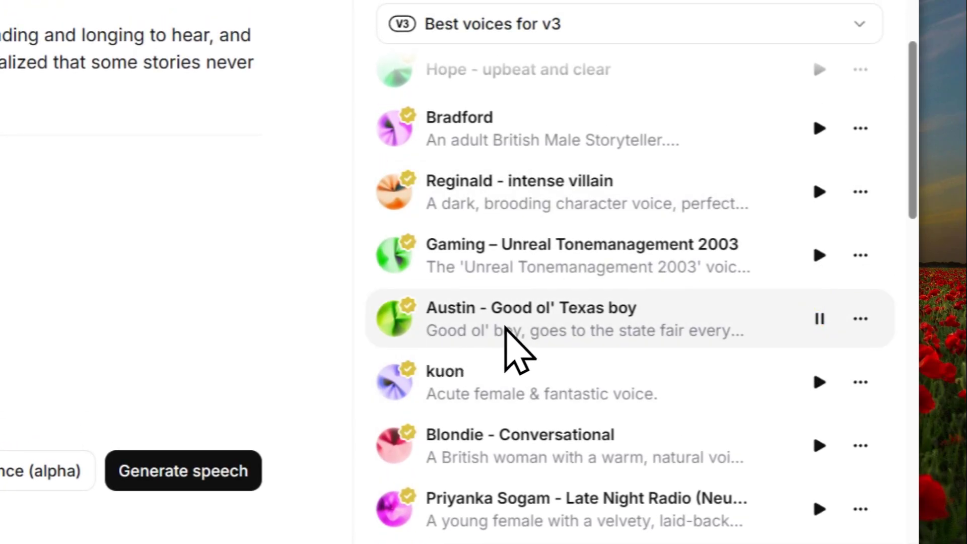
left_click(209, 28)
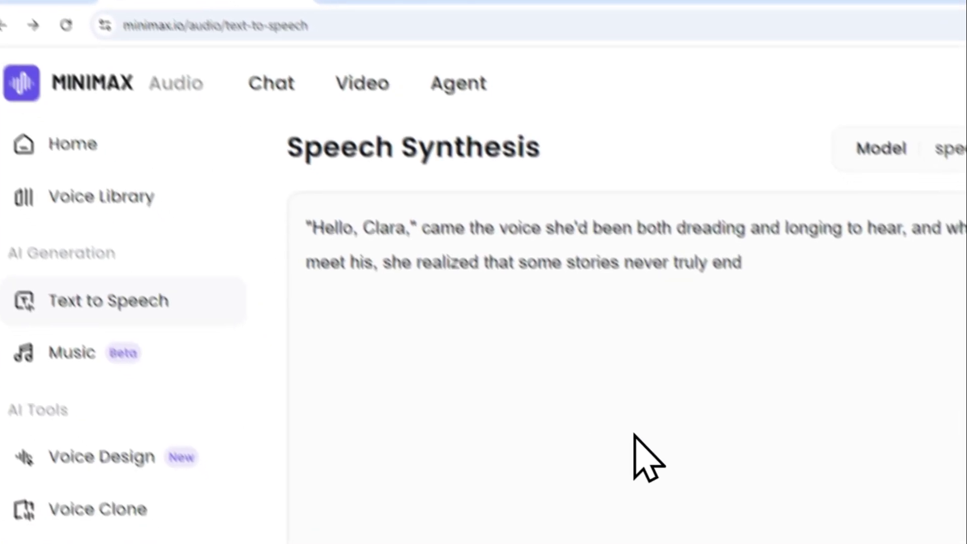
left_click(345, 20)
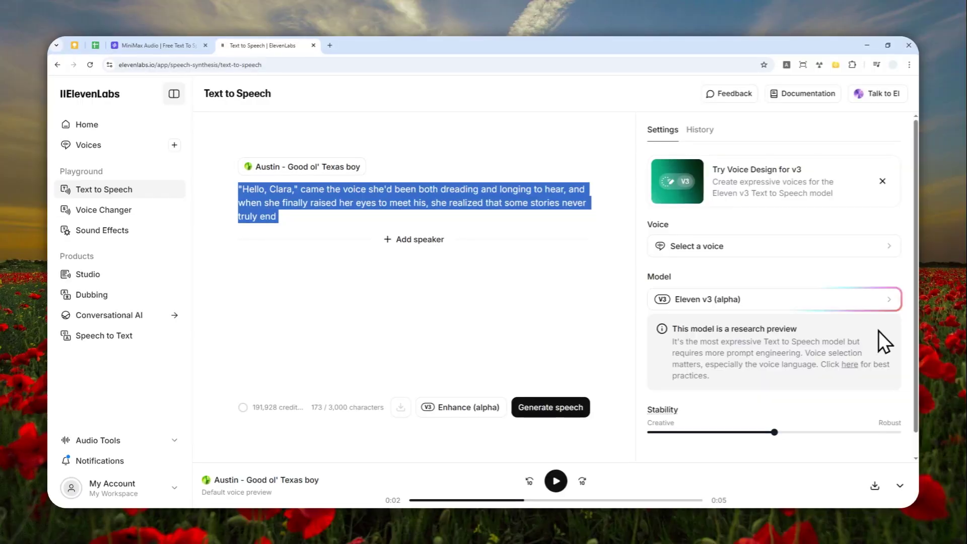
left_click(741, 257)
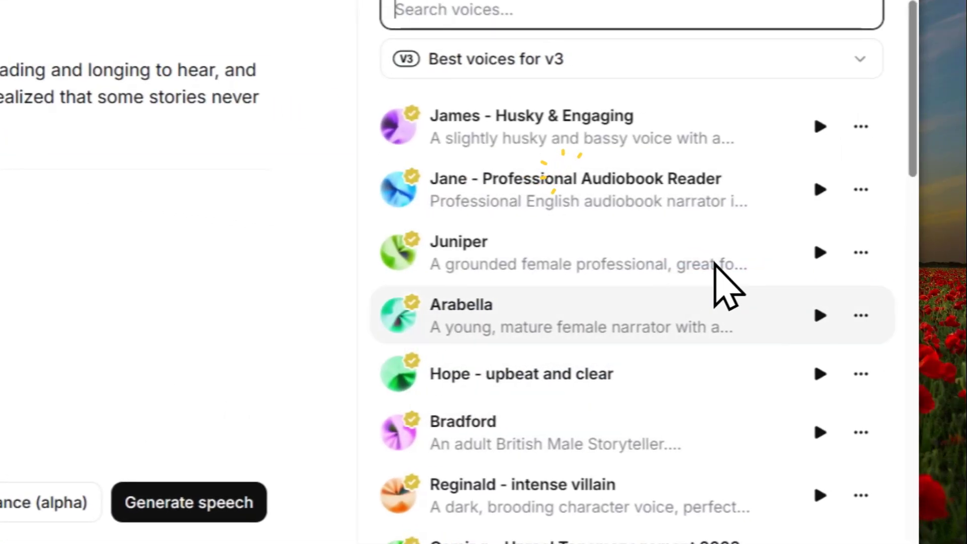
scroll(705, 317, "down", 2)
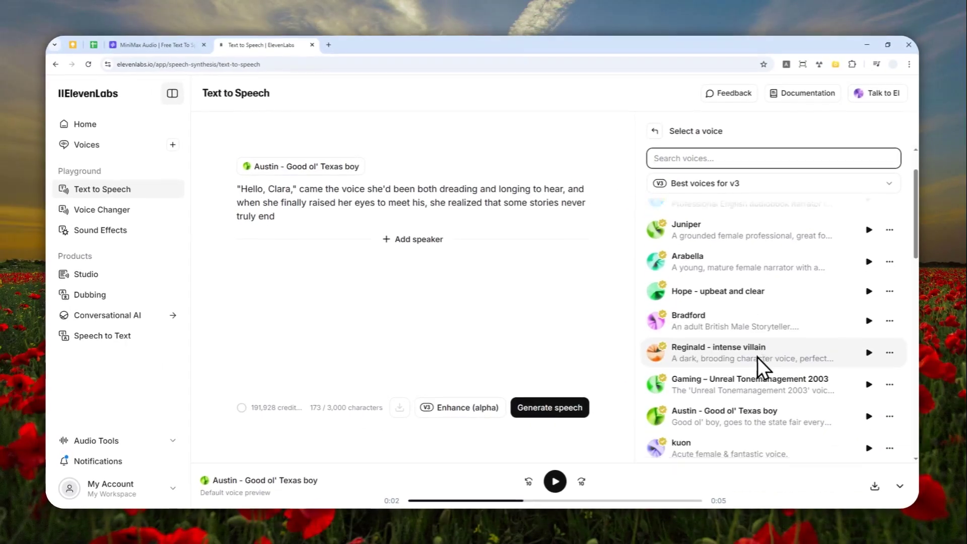
scroll(775, 352, "down", 2)
left_click(801, 378)
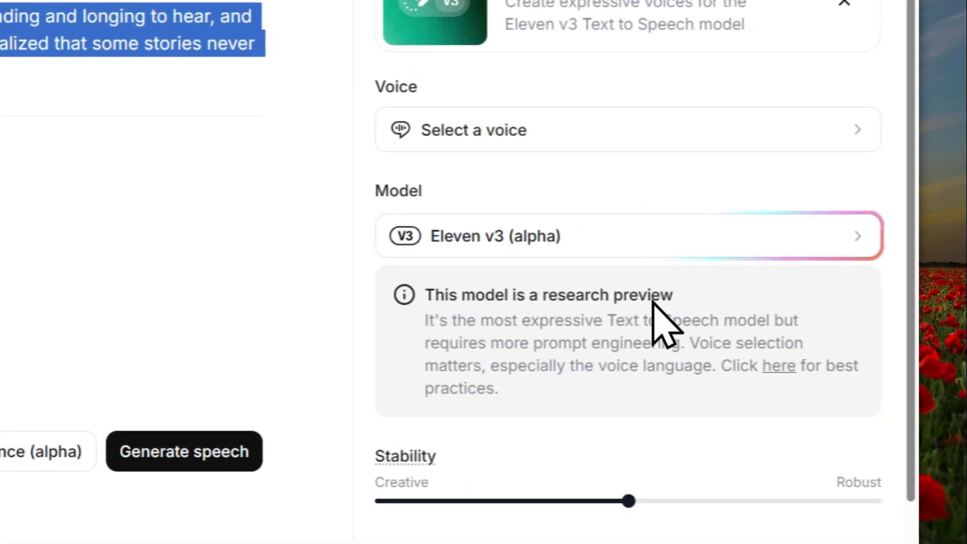
Step: Browse the best voices for v3, preview the Chris voice and select it for the passage
scroll(647, 233, "up", 1)
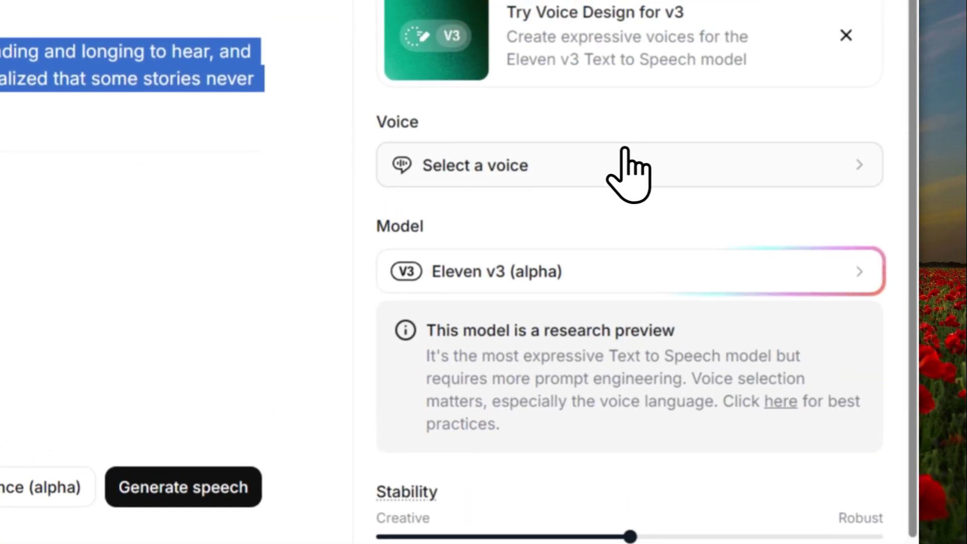
left_click(613, 177)
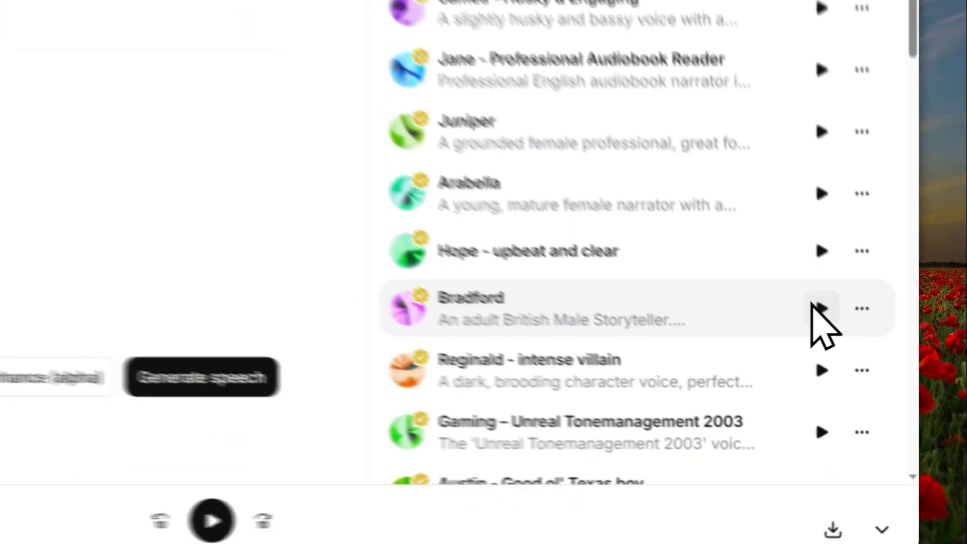
scroll(886, 348, "down", 3)
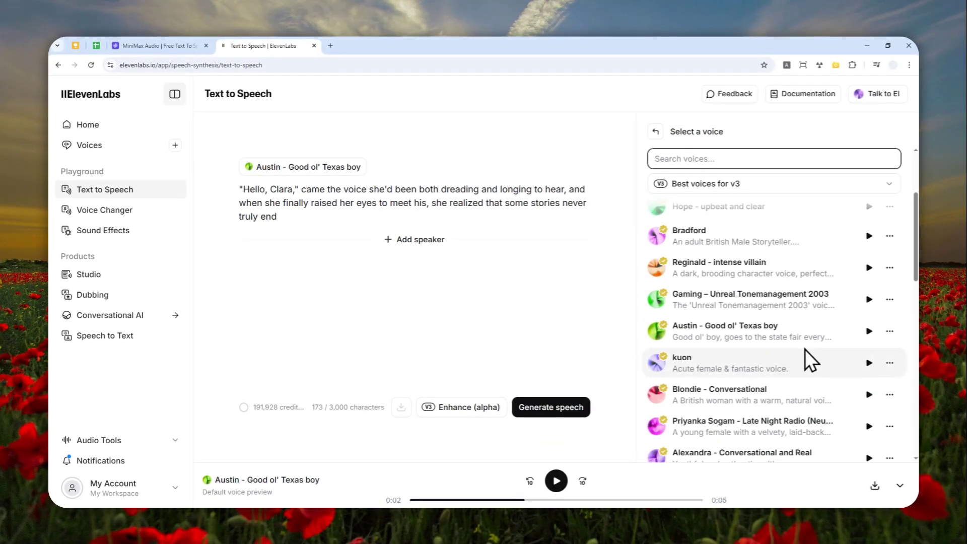
scroll(799, 332, "down", 10)
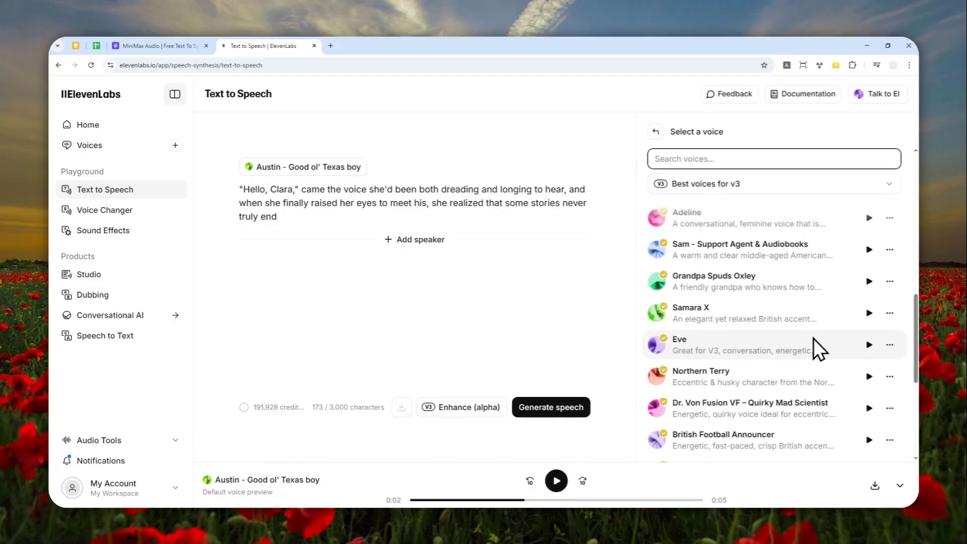
scroll(821, 338, "down", 3)
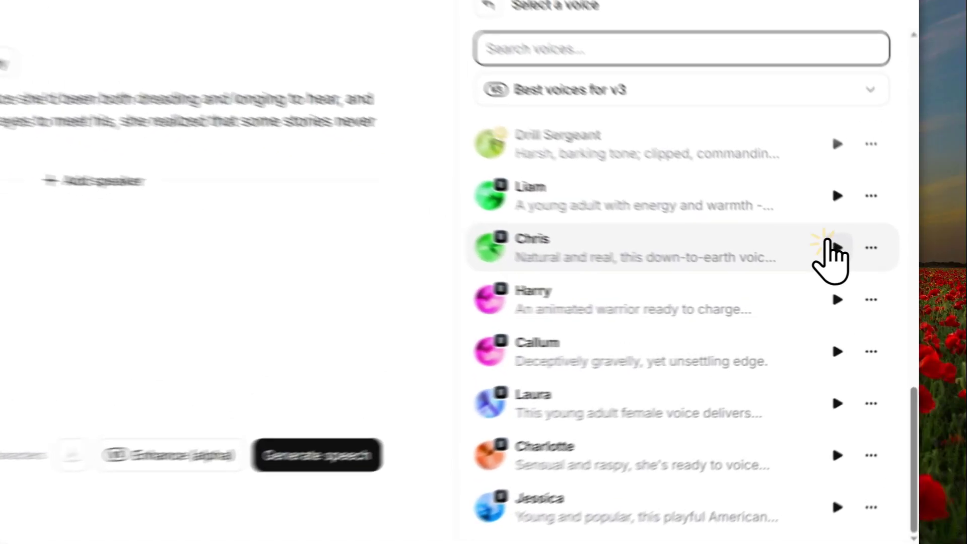
left_click(868, 280)
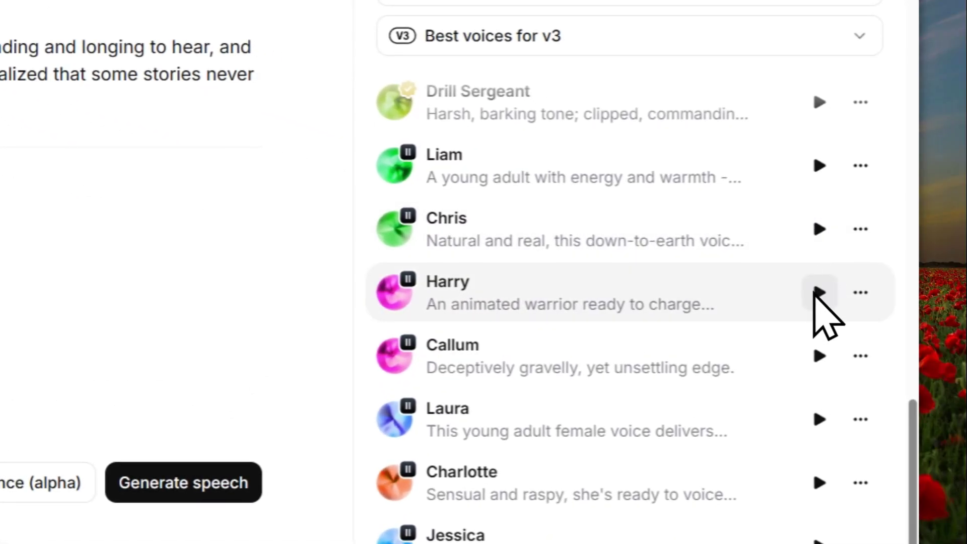
left_click(573, 230)
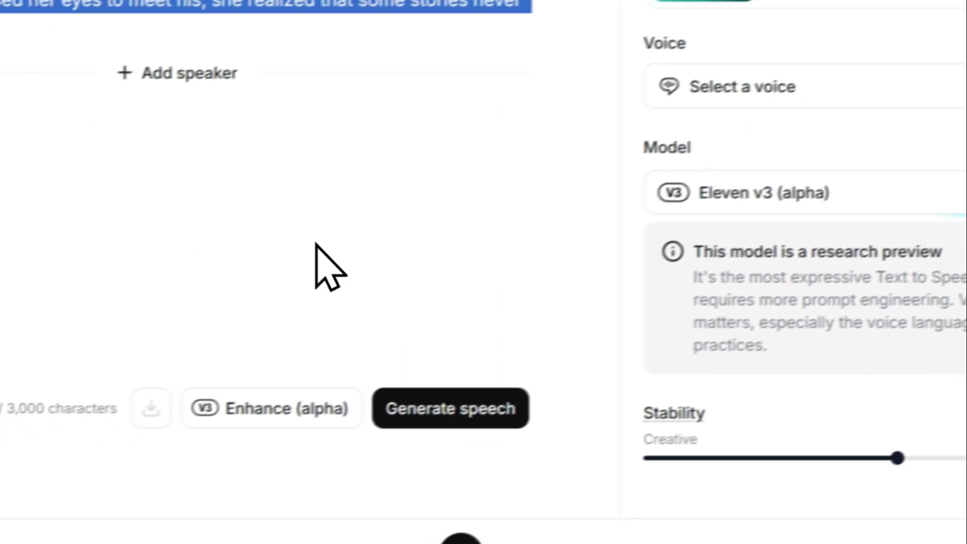
Step: Generate the passage with the Chris voice in Eleven v3 (alpha) and listen to Generation 1 and Generation 2
left_click(453, 411)
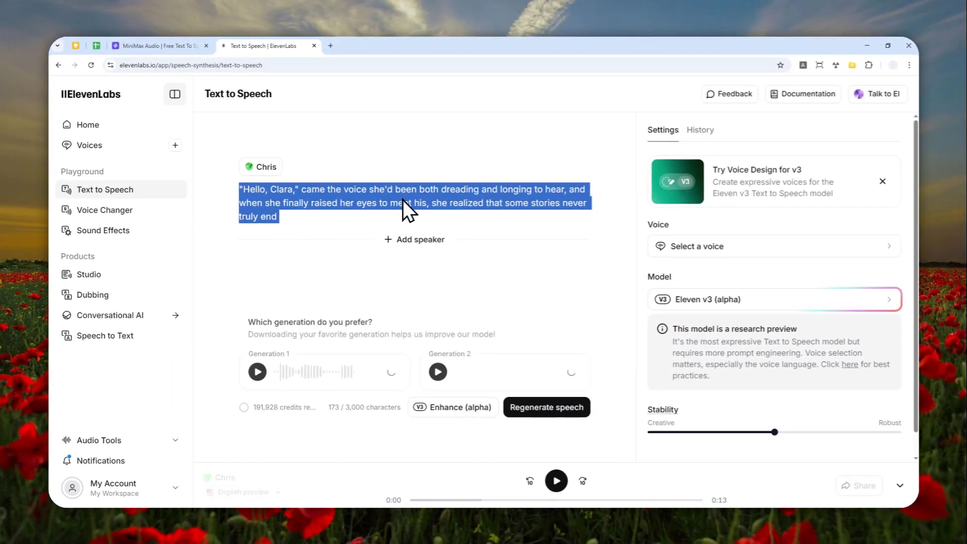
left_click(257, 372)
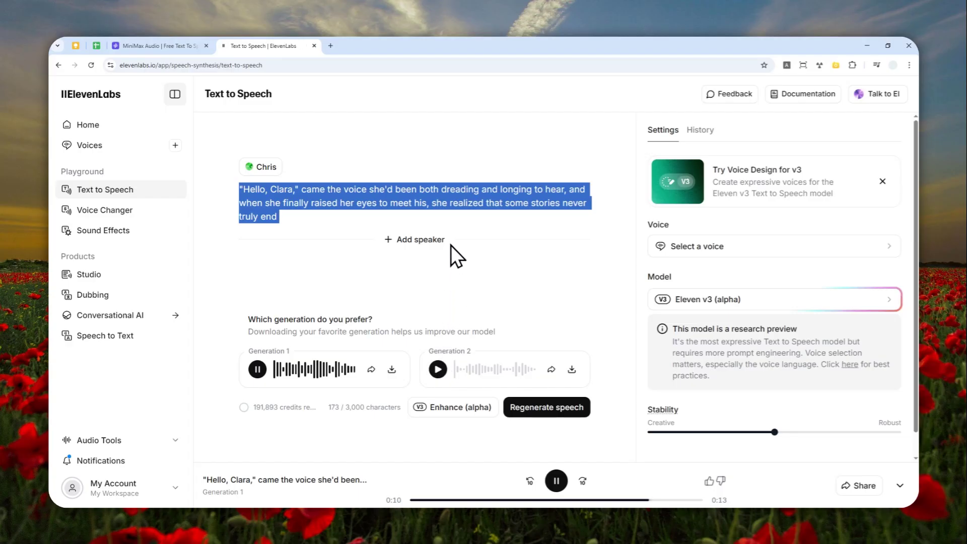
left_click(437, 369)
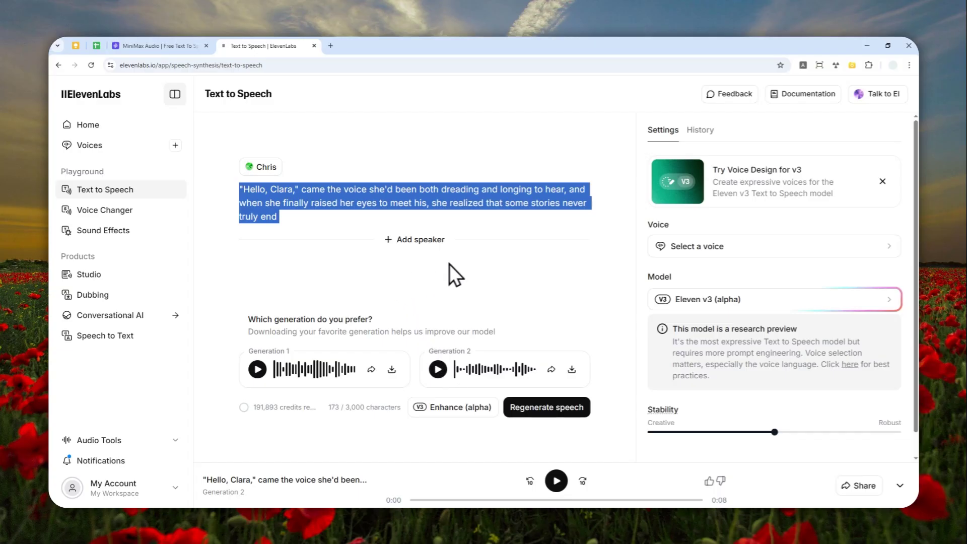
Step: Change the speech model to Eleven Multilingual v2 and place the cursor at the end of the passage
scroll(850, 353, "down", 1)
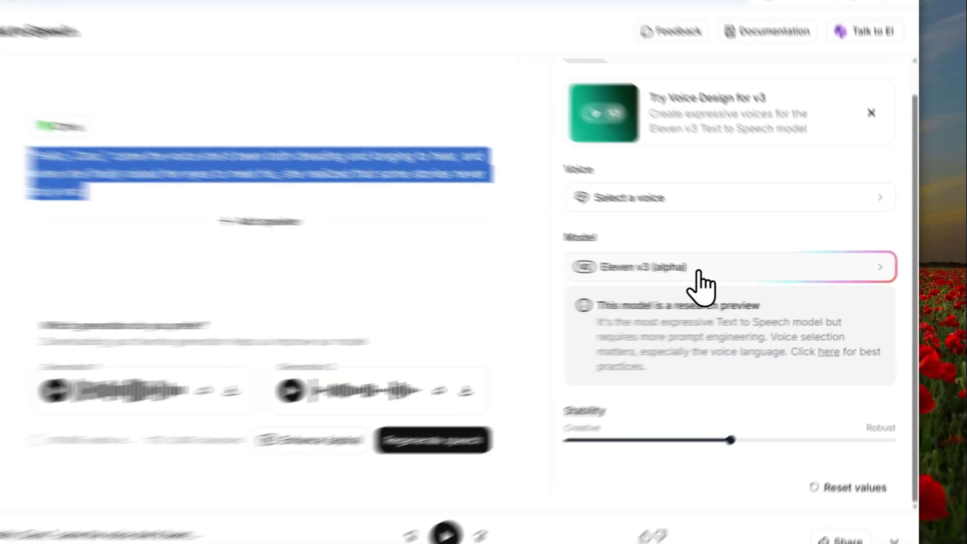
left_click(750, 275)
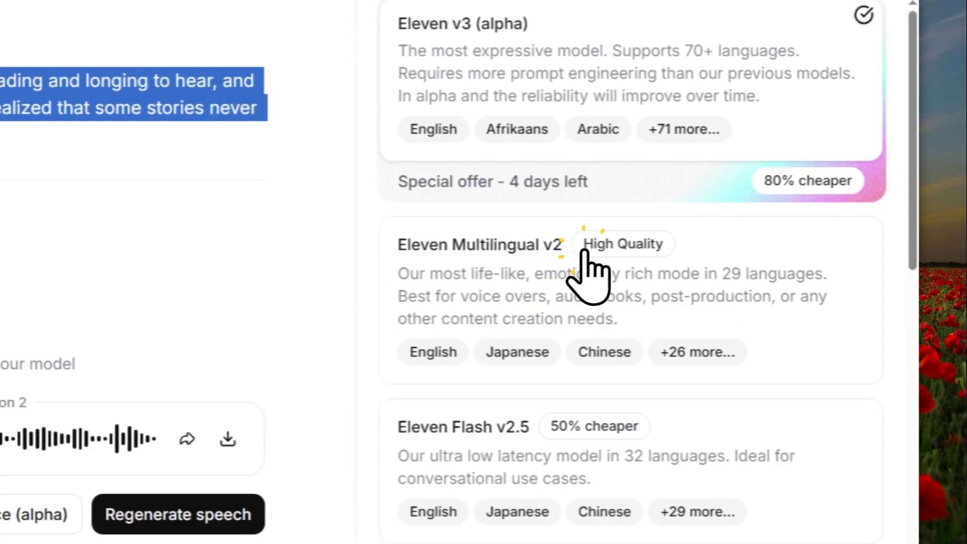
left_click(542, 283)
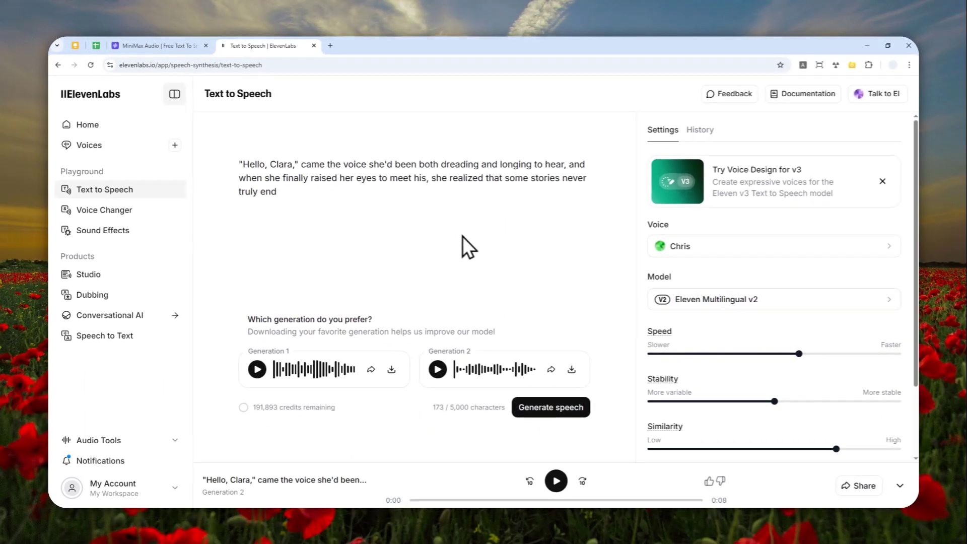
left_click(330, 192)
Step: Switch between MiniMax Audio and ElevenLabs to compare their text-to-speech pages, ending on the MiniMax Audio home page
left_click(183, 46)
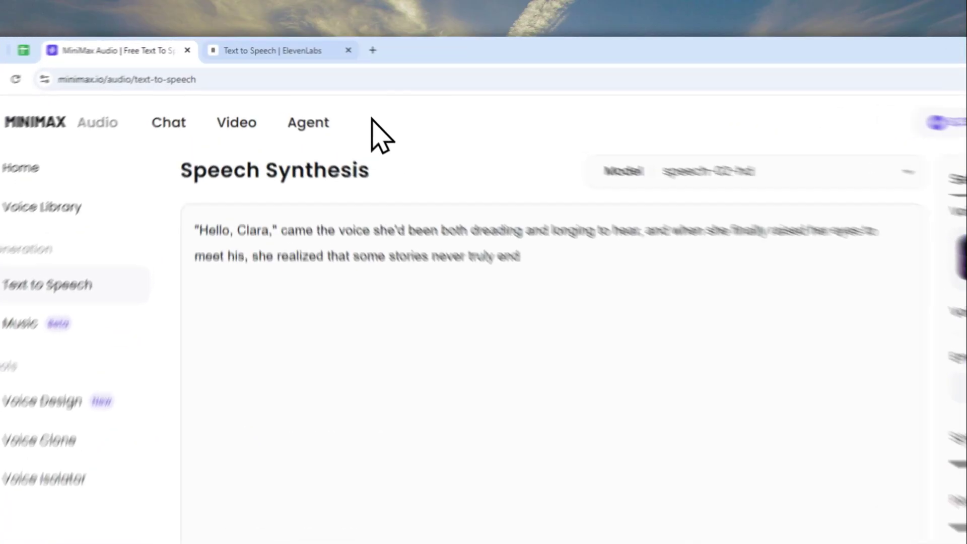
key("ctrl+Tab")
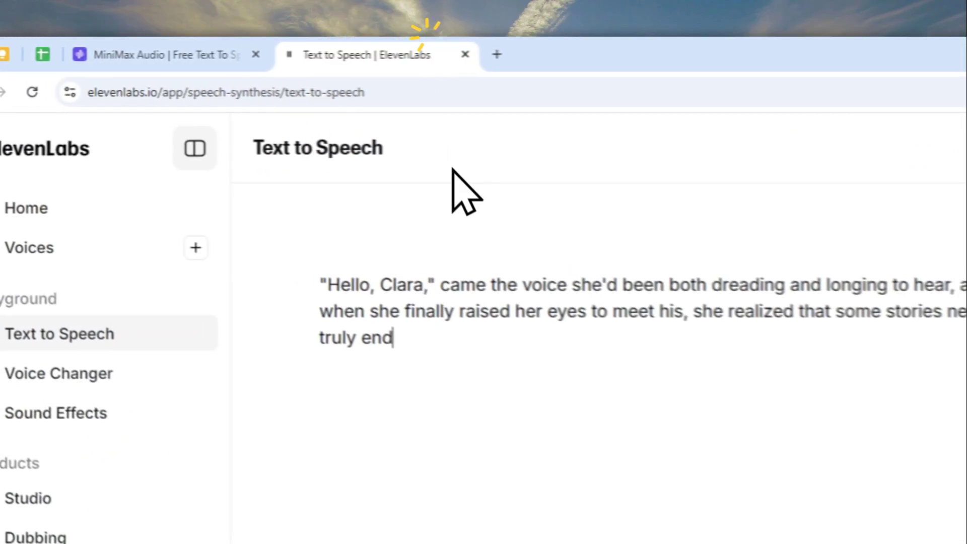
left_click(248, 10)
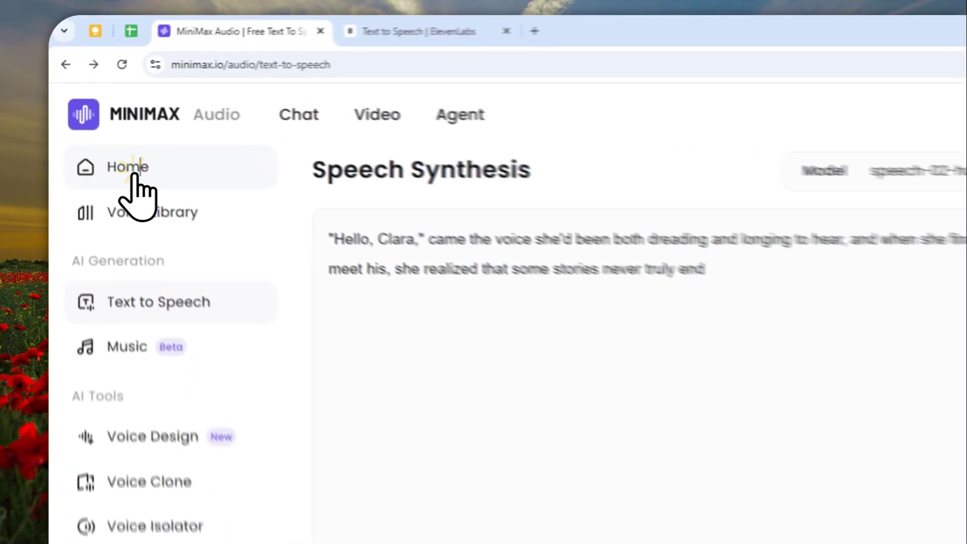
left_click(96, 125)
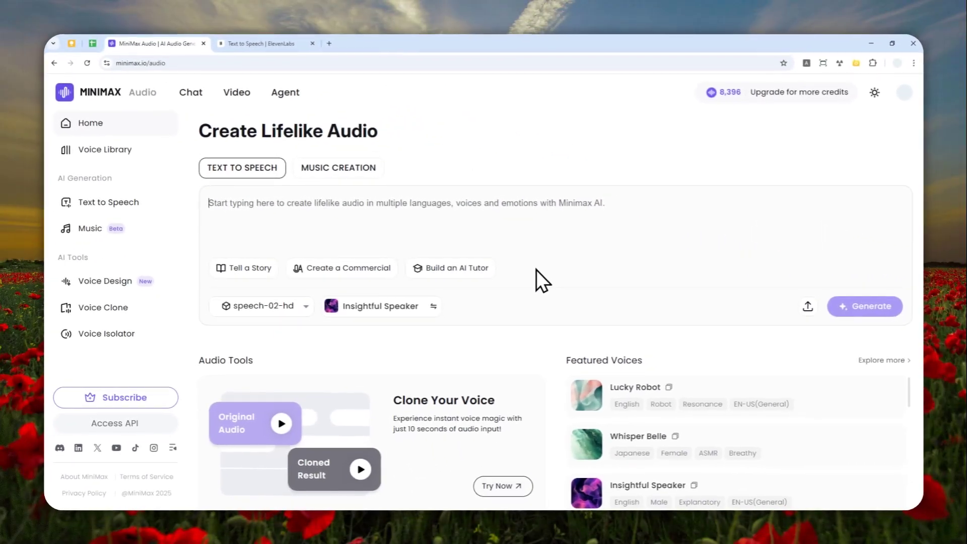